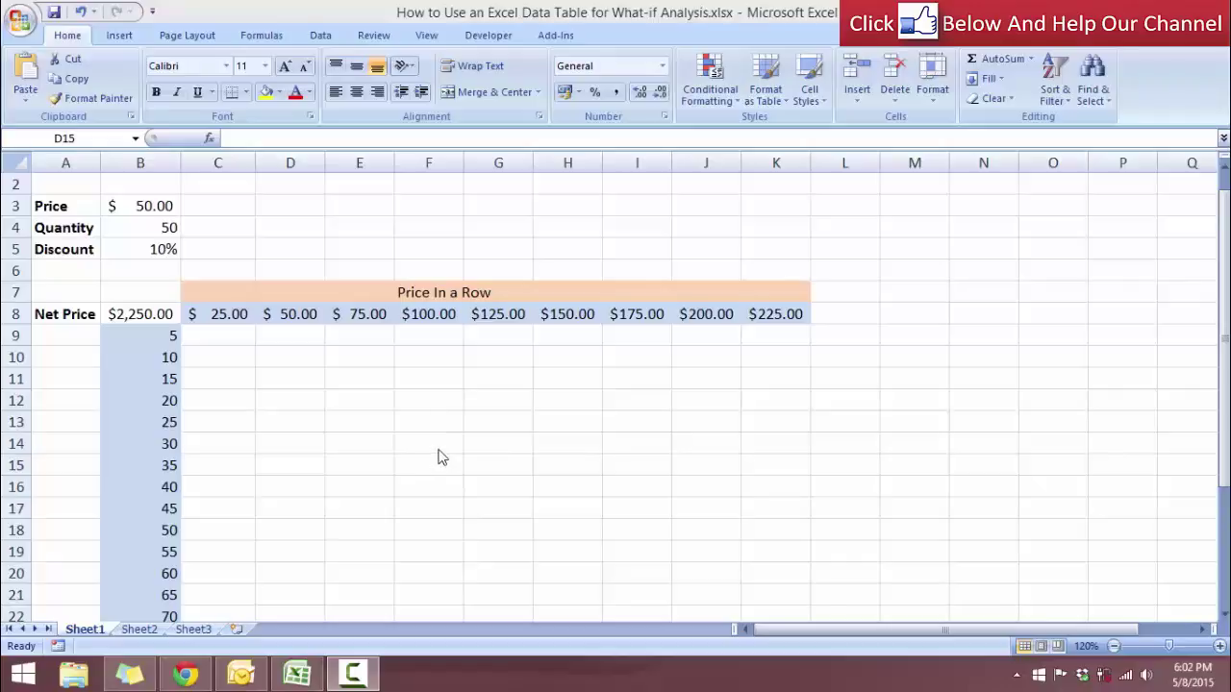
Step: Review the Net Price formula in B8 and re-commit it with Ctrl+Enter
{"action": "left_click", "coordinate": [286, 460]}
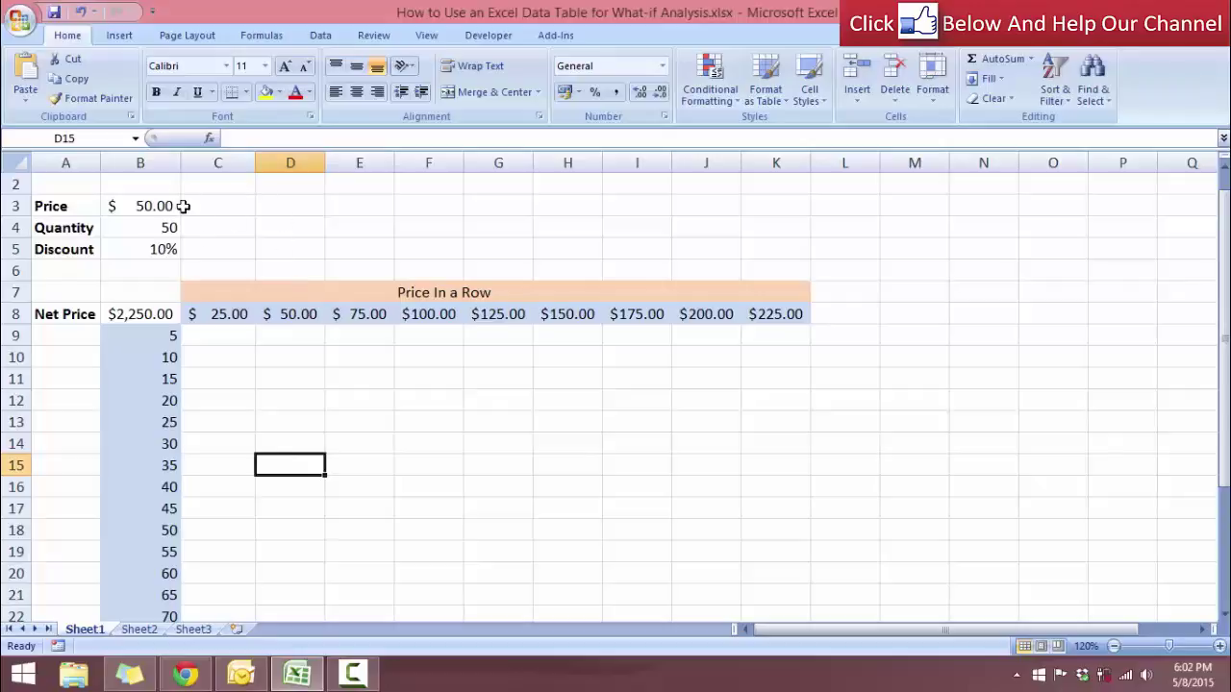
{"action": "left_click", "coordinate": [291, 419]}
{"action": "left_click", "coordinate": [157, 314]}
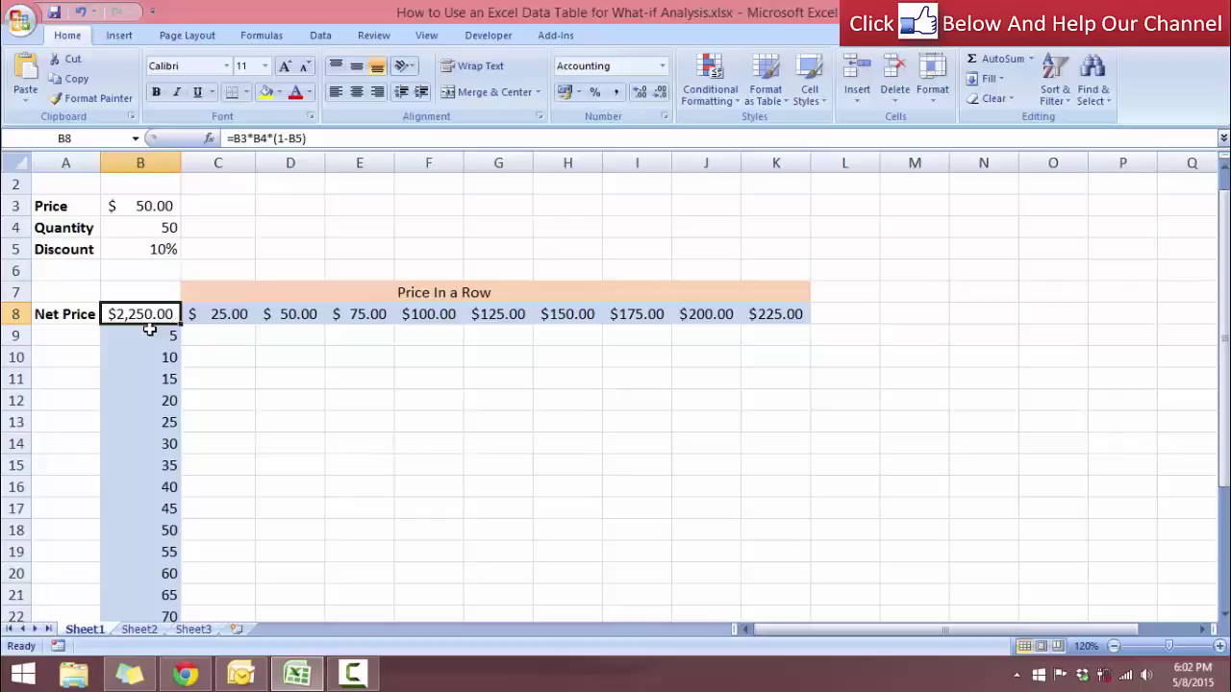
{"action": "double_click", "coordinate": [144, 316]}
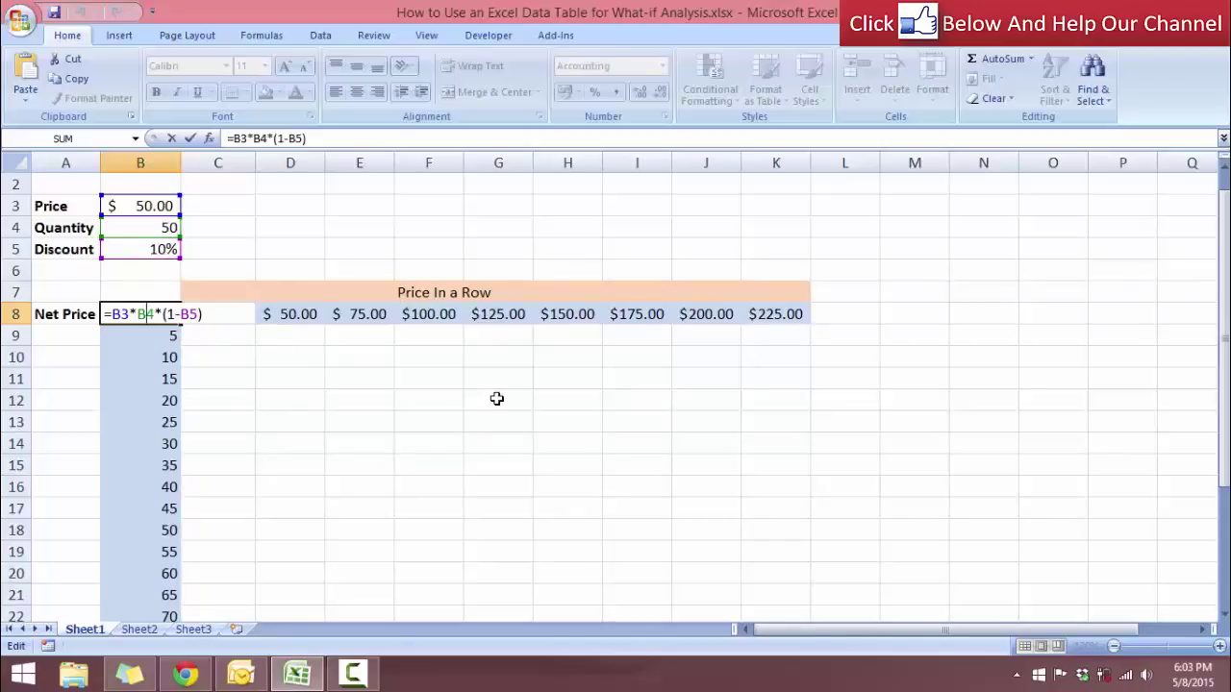
{"action": "key", "text": "ctrl+Return"}
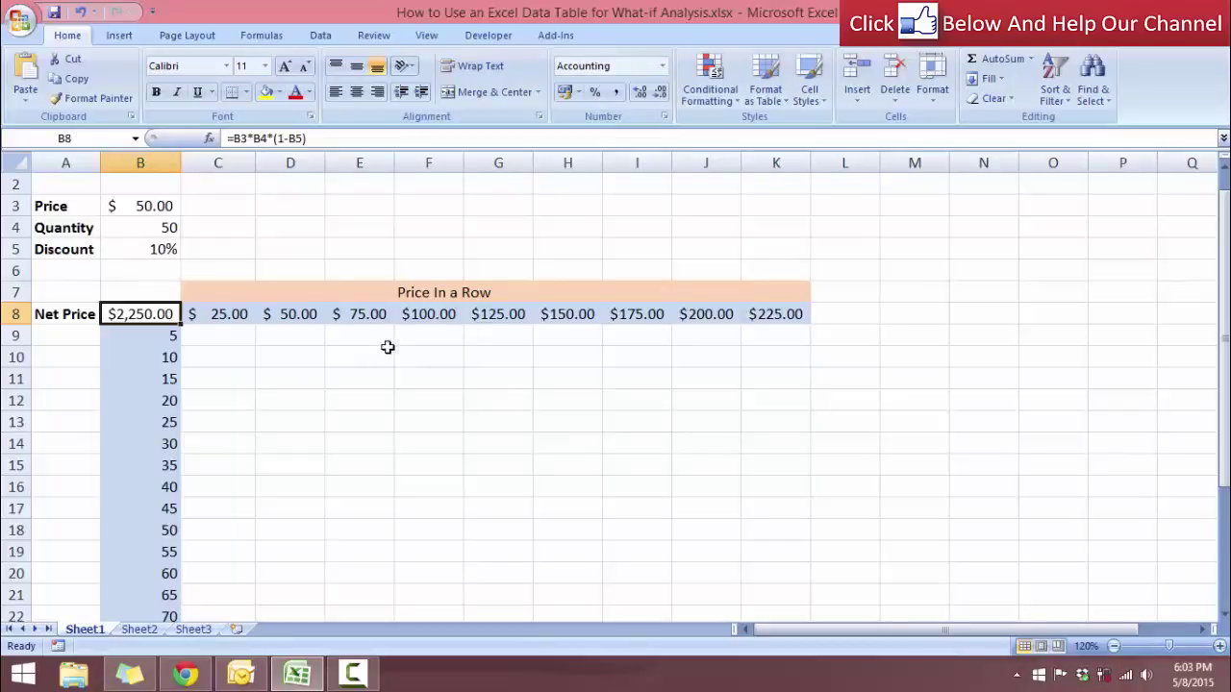
Step: Review the Price value in B3 and the Quantity value in B4
{"action": "left_click", "coordinate": [163, 211]}
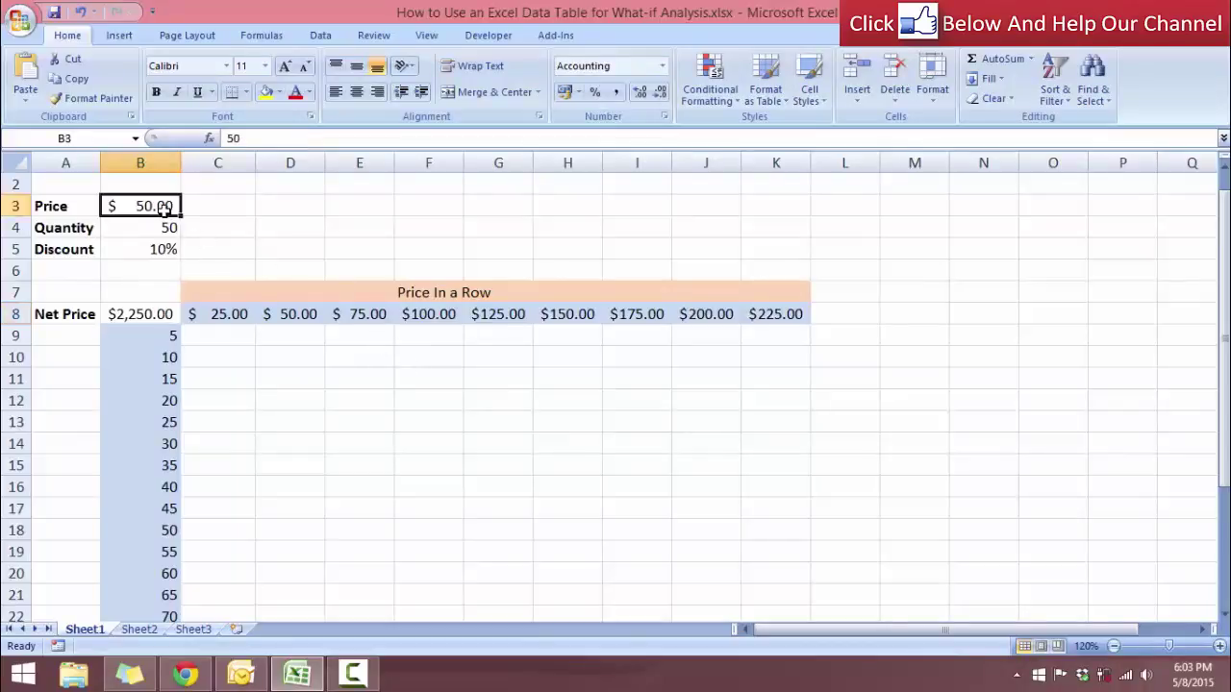
{"action": "double_click", "coordinate": [163, 210]}
{"action": "double_click", "coordinate": [152, 227]}
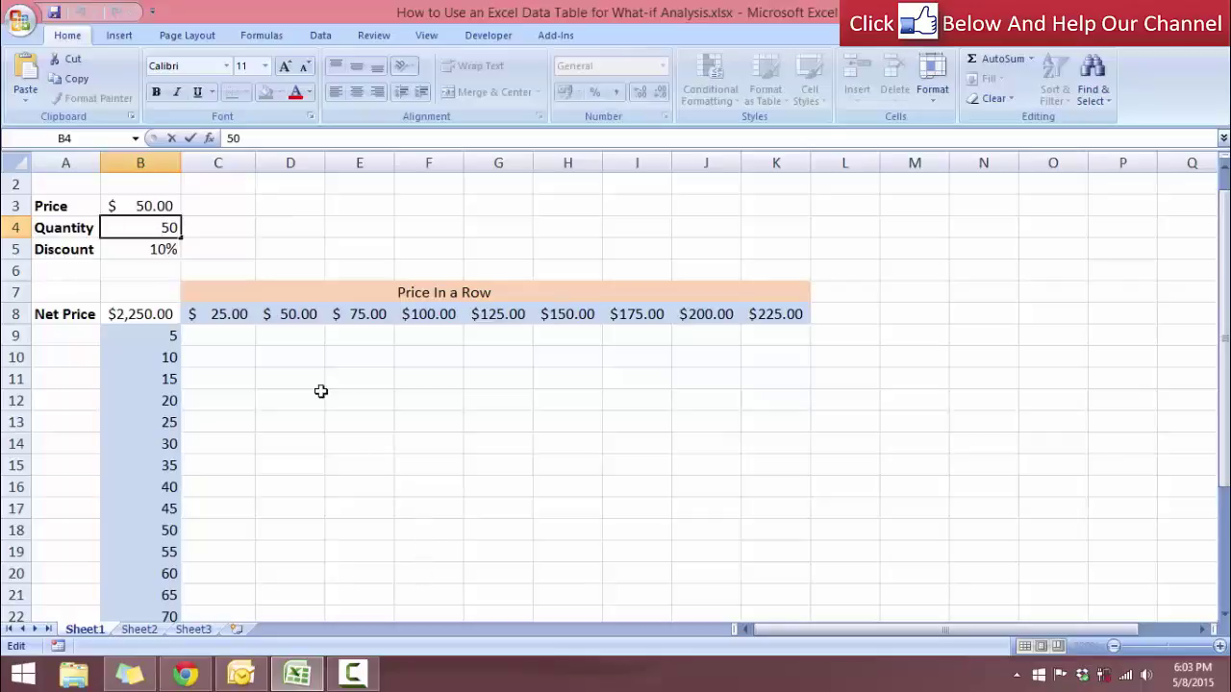
{"action": "scroll", "coordinate": [322, 391], "scroll_direction": "down", "scroll_amount": 1}
{"action": "scroll", "coordinate": [322, 390], "scroll_direction": "down", "scroll_amount": 2}
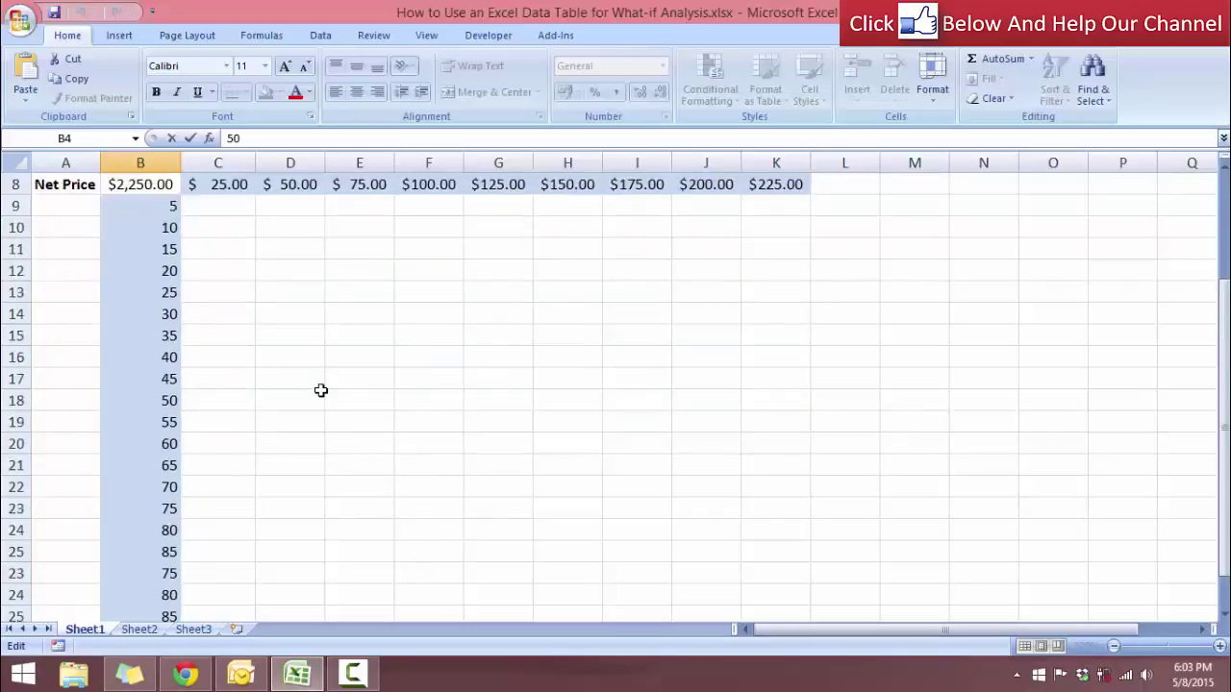
{"action": "scroll", "coordinate": [321, 390], "scroll_direction": "up", "scroll_amount": 1}
{"action": "scroll", "coordinate": [321, 390], "scroll_direction": "up", "scroll_amount": 1}
{"action": "left_click", "coordinate": [1037, 491]}
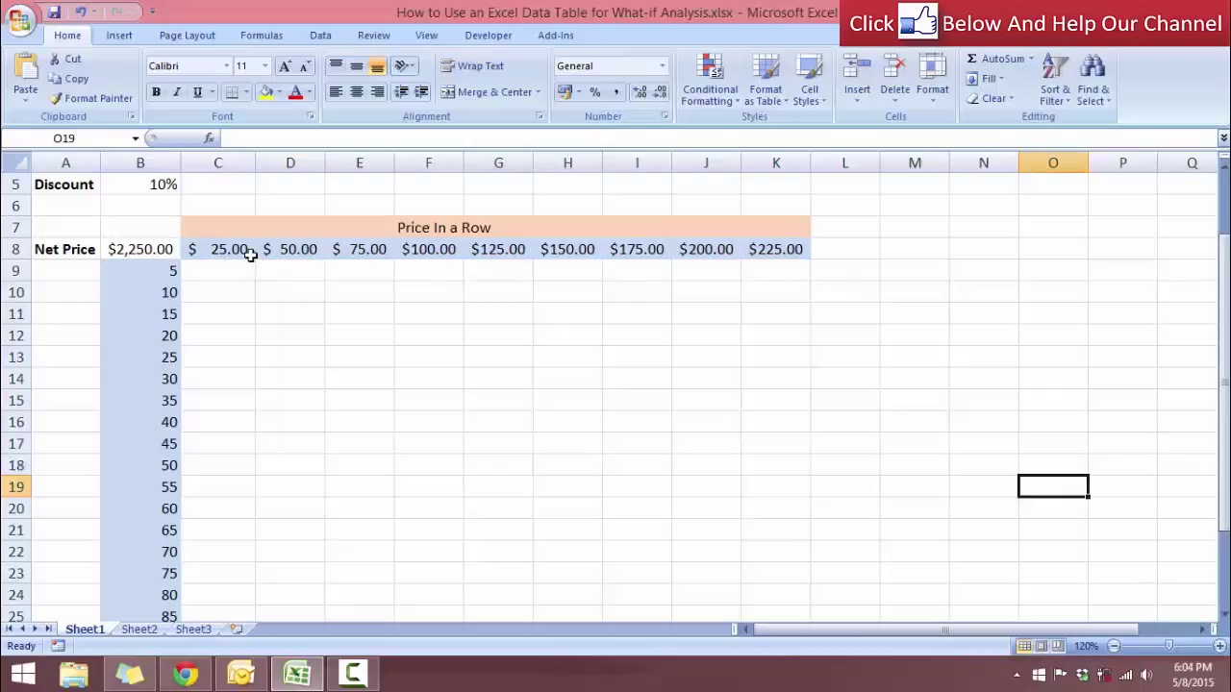
Step: Highlight the price values across row 8, then the quantity values down column B
{"action": "left_click_drag", "start_coordinate": [242, 252], "coordinate": [791, 248]}
{"action": "scroll", "coordinate": [615, 414], "scroll_direction": "up", "scroll_amount": 2}
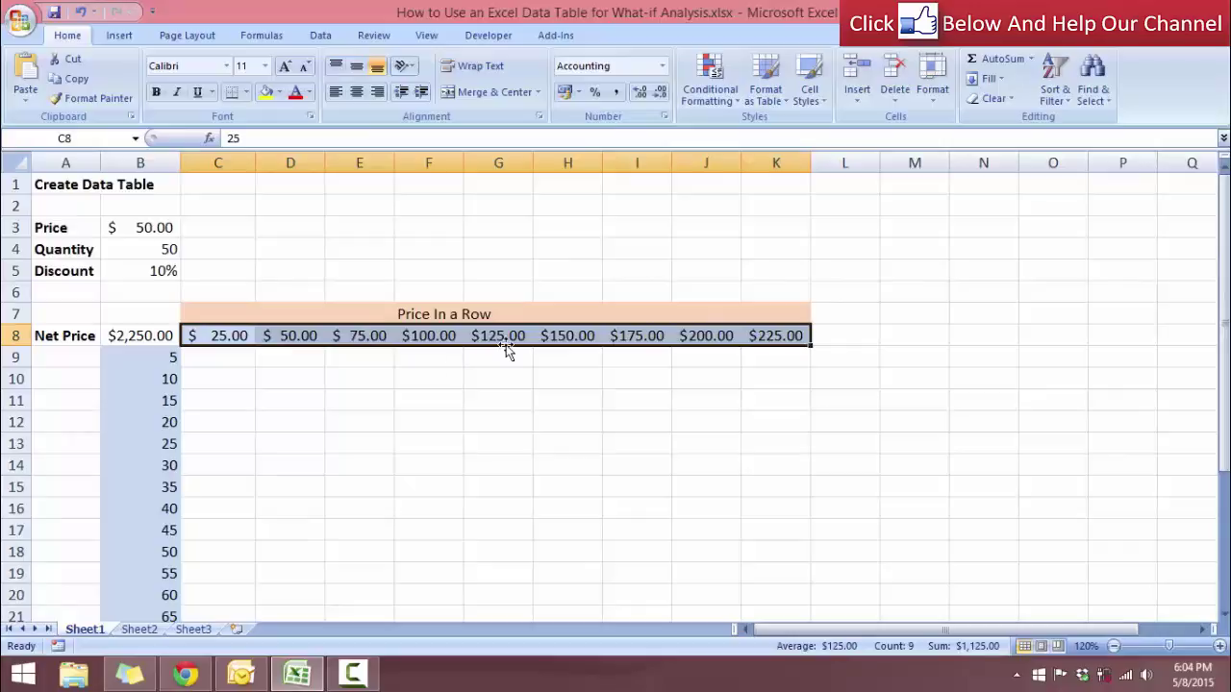
{"action": "left_click", "coordinate": [775, 372]}
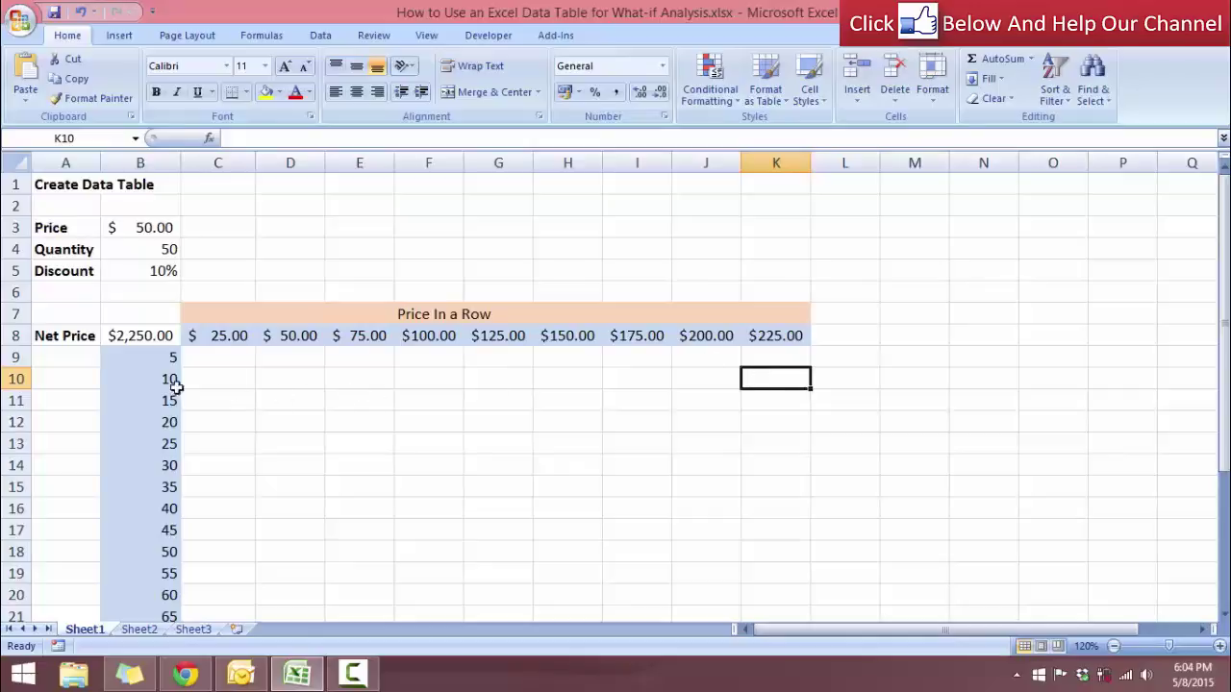
{"action": "left_click_drag", "start_coordinate": [132, 357], "coordinate": [141, 572]}
{"action": "scroll", "coordinate": [270, 497], "scroll_direction": "up", "scroll_amount": 4}
{"action": "left_click", "coordinate": [240, 377]}
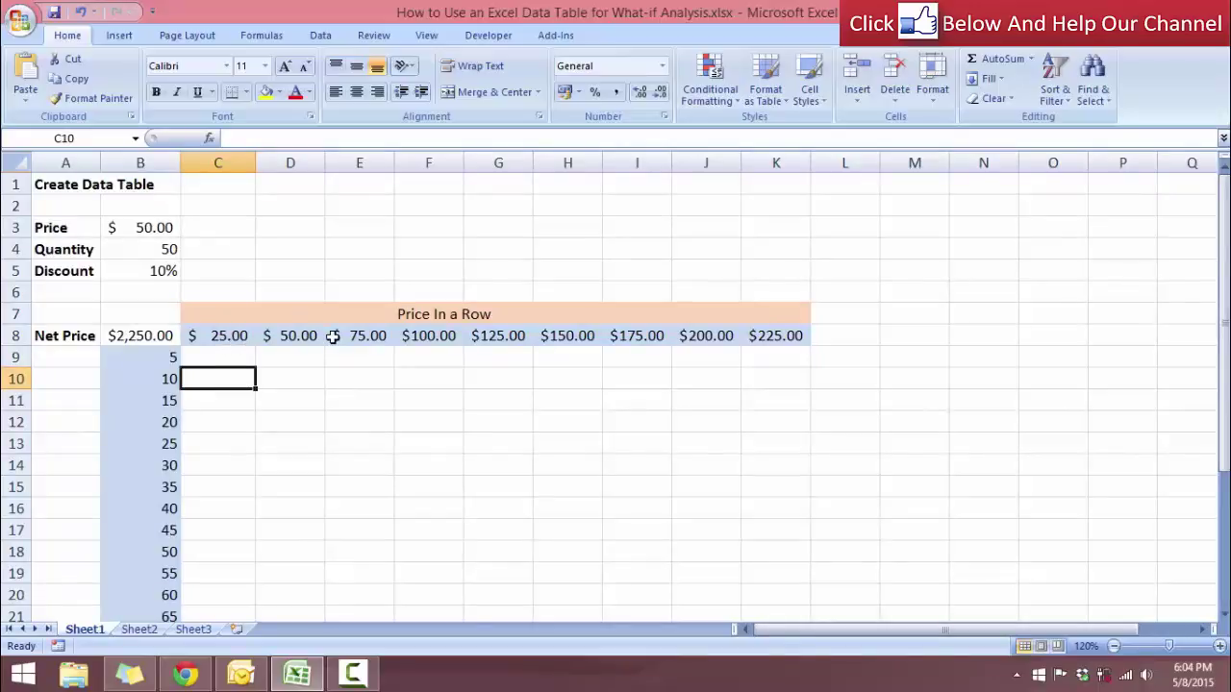
Step: Point out a price, input cells B3 and B4, a quantity, and an empty result cell
{"action": "left_click", "coordinate": [366, 339]}
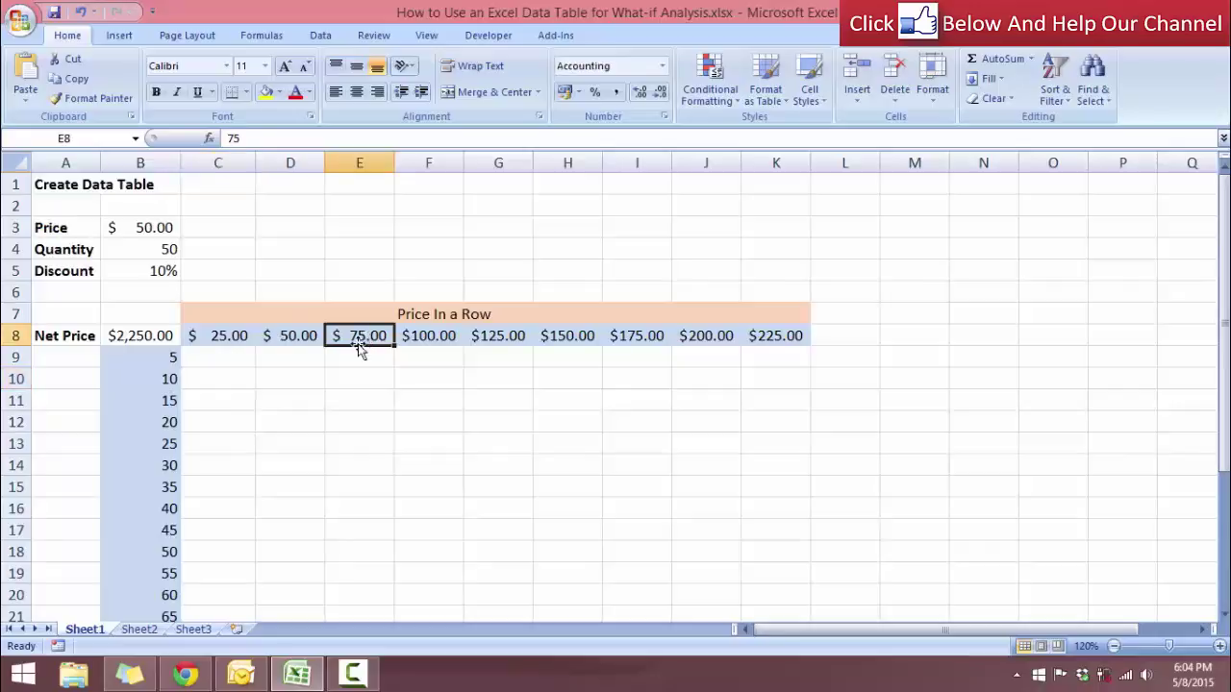
{"action": "left_click", "coordinate": [156, 236]}
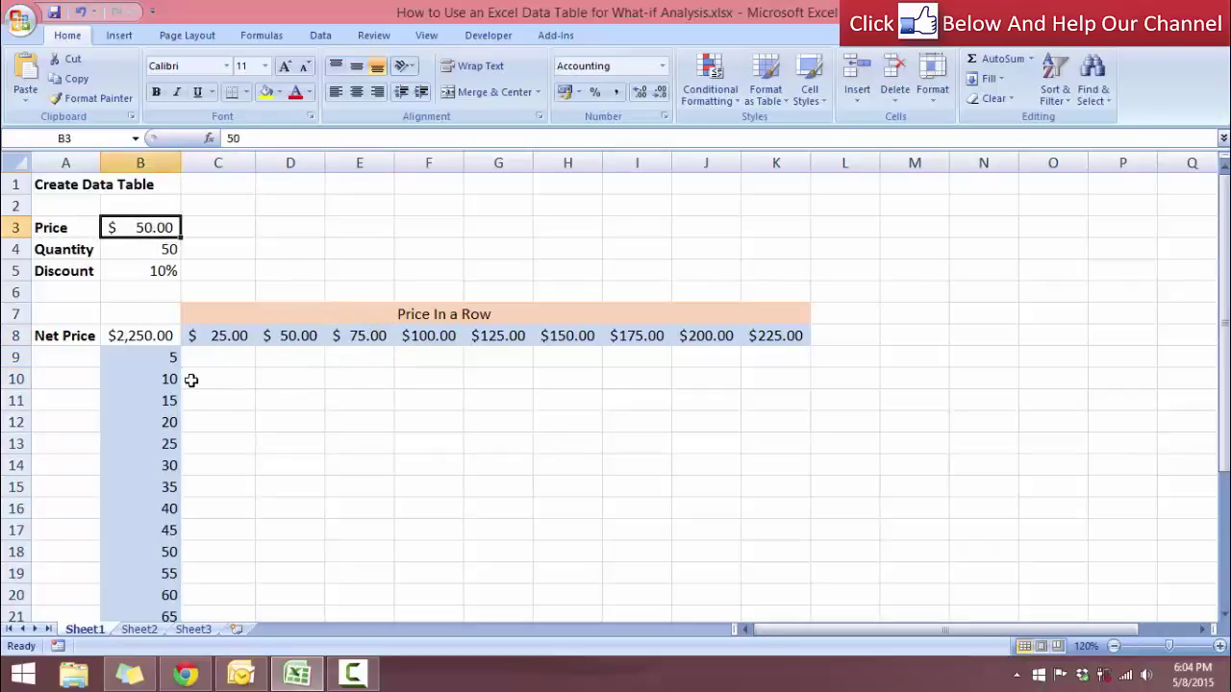
{"action": "left_click", "coordinate": [124, 251]}
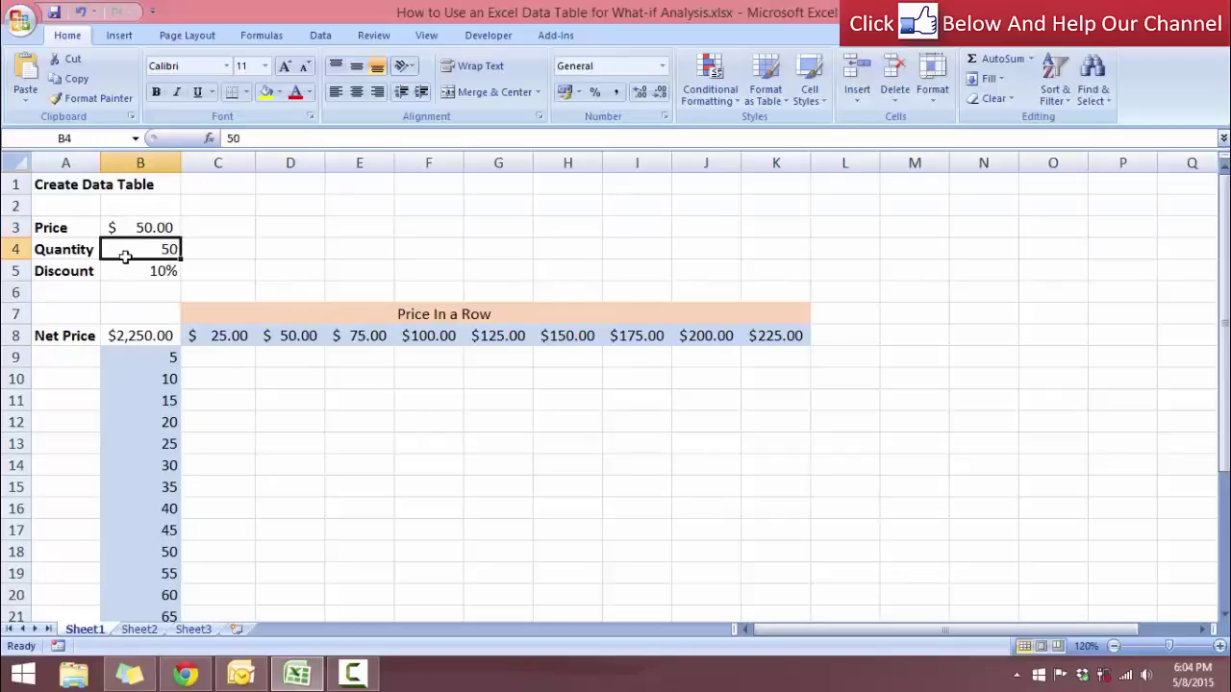
{"action": "left_click", "coordinate": [174, 381]}
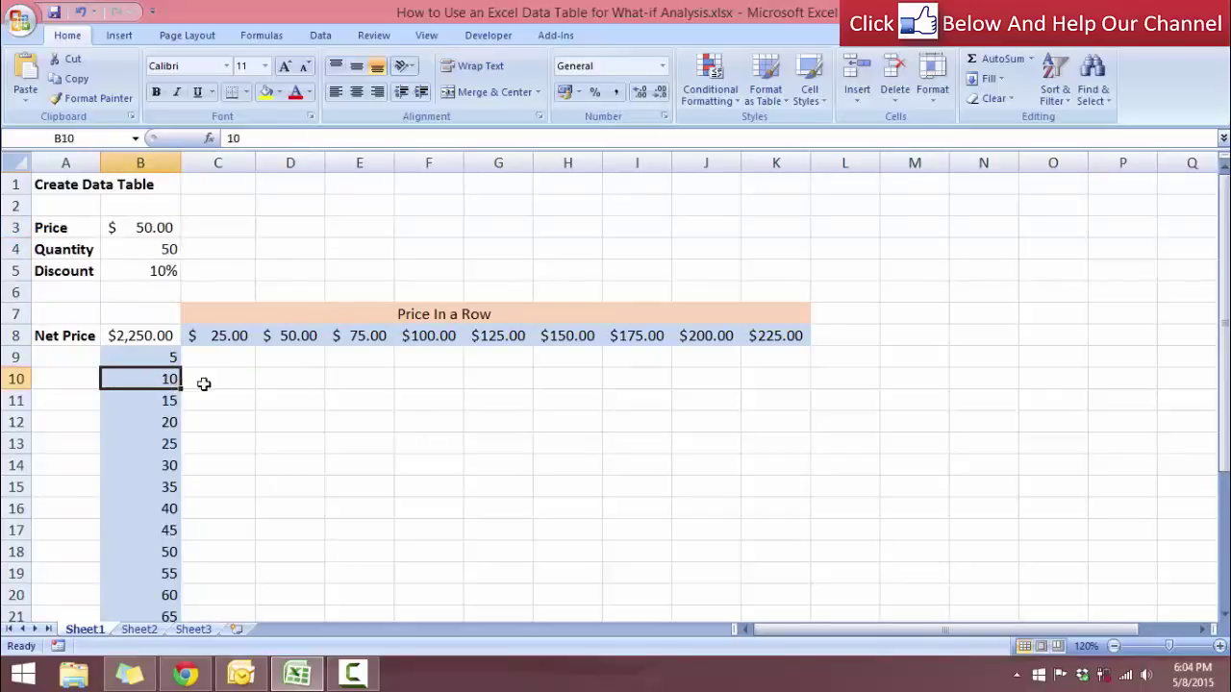
{"action": "left_click", "coordinate": [361, 384]}
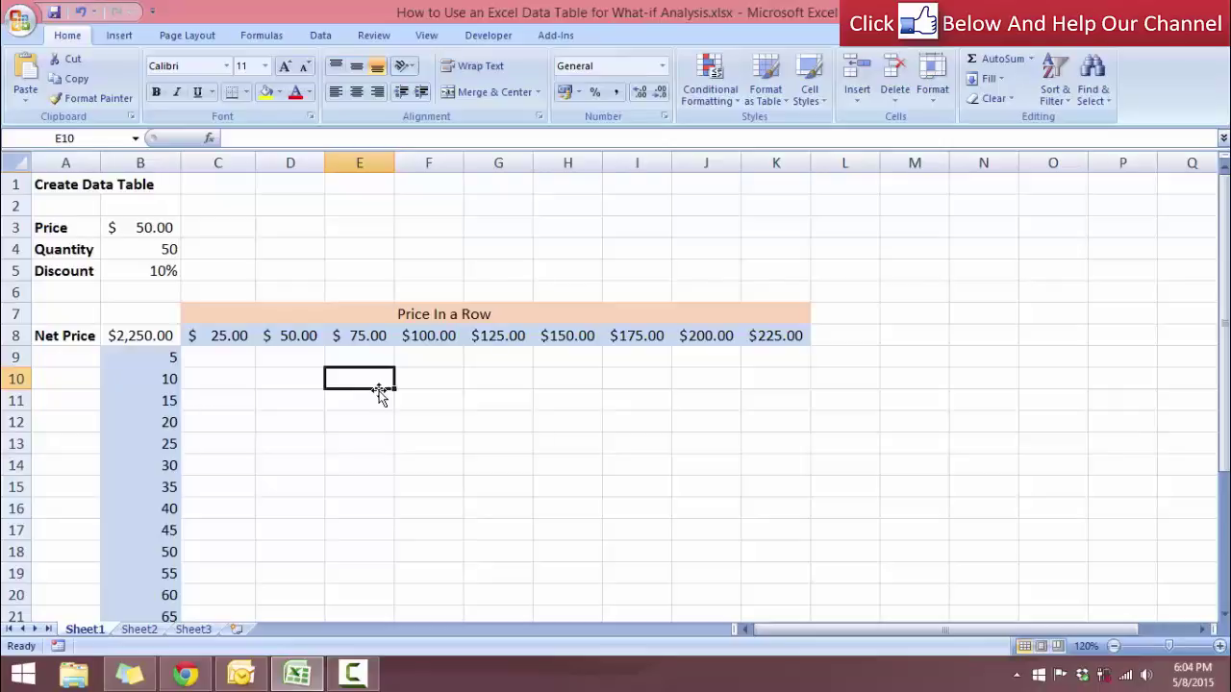
Step: Select B8:K29, spanning the Net Price formula, price row and quantity column
{"action": "left_click", "coordinate": [125, 335]}
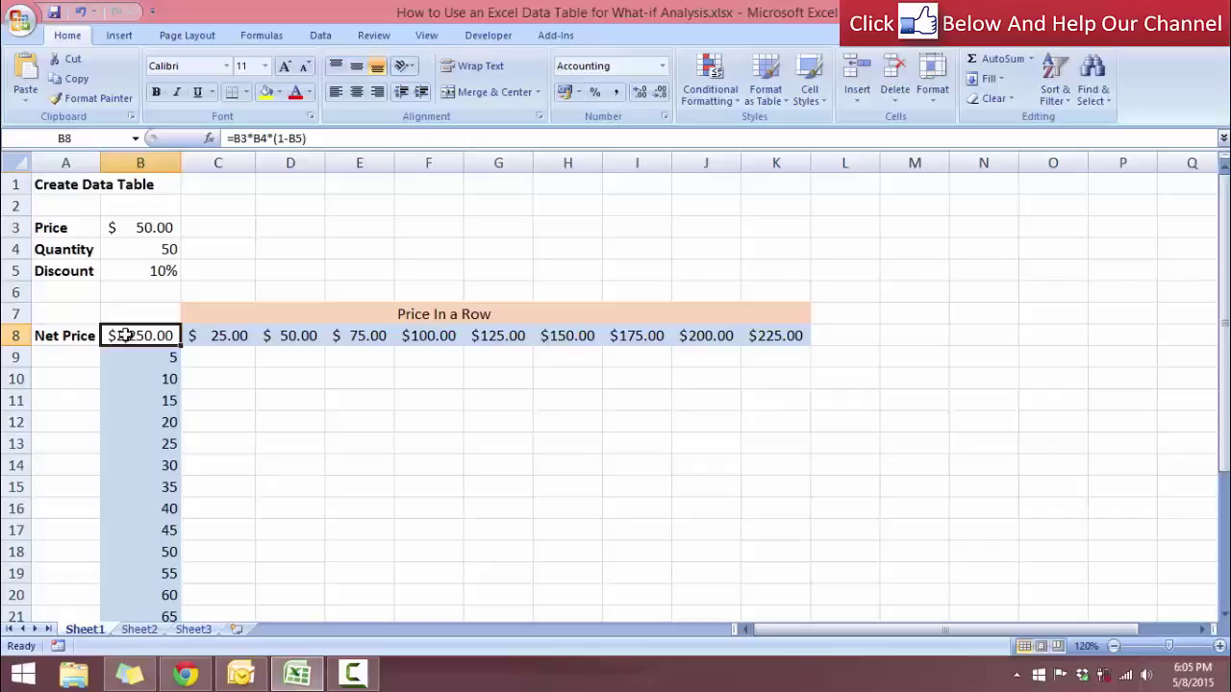
{"action": "left_click_drag", "start_coordinate": [125, 336], "coordinate": [763, 554]}
{"action": "scroll", "coordinate": [797, 530], "scroll_direction": "up", "scroll_amount": 2}
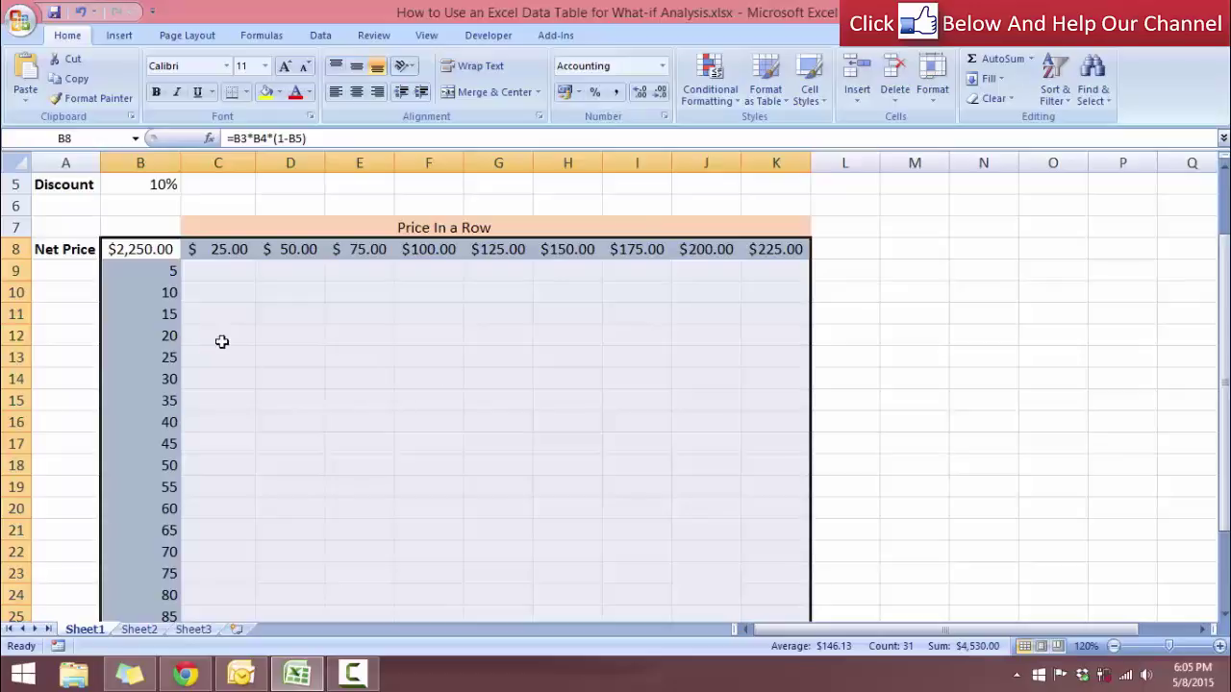
{"action": "left_click", "coordinate": [325, 35]}
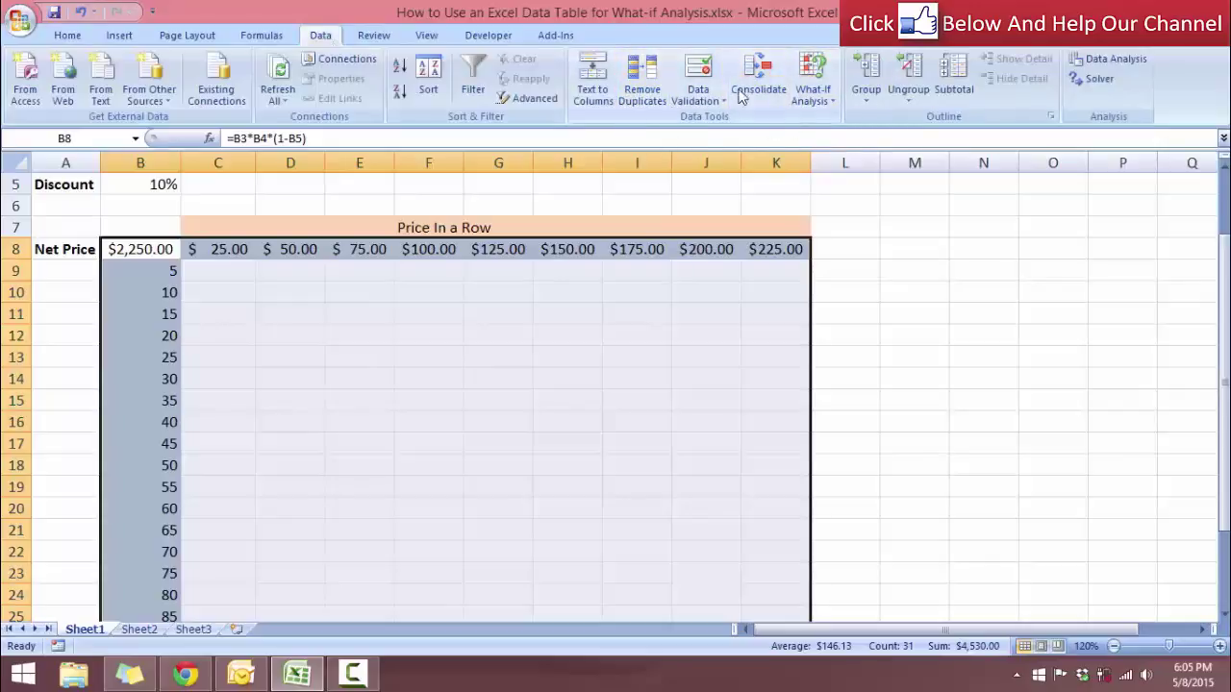
Step: Choose What-If Analysis > Data Table from the Data ribbon
{"action": "left_click", "coordinate": [834, 112]}
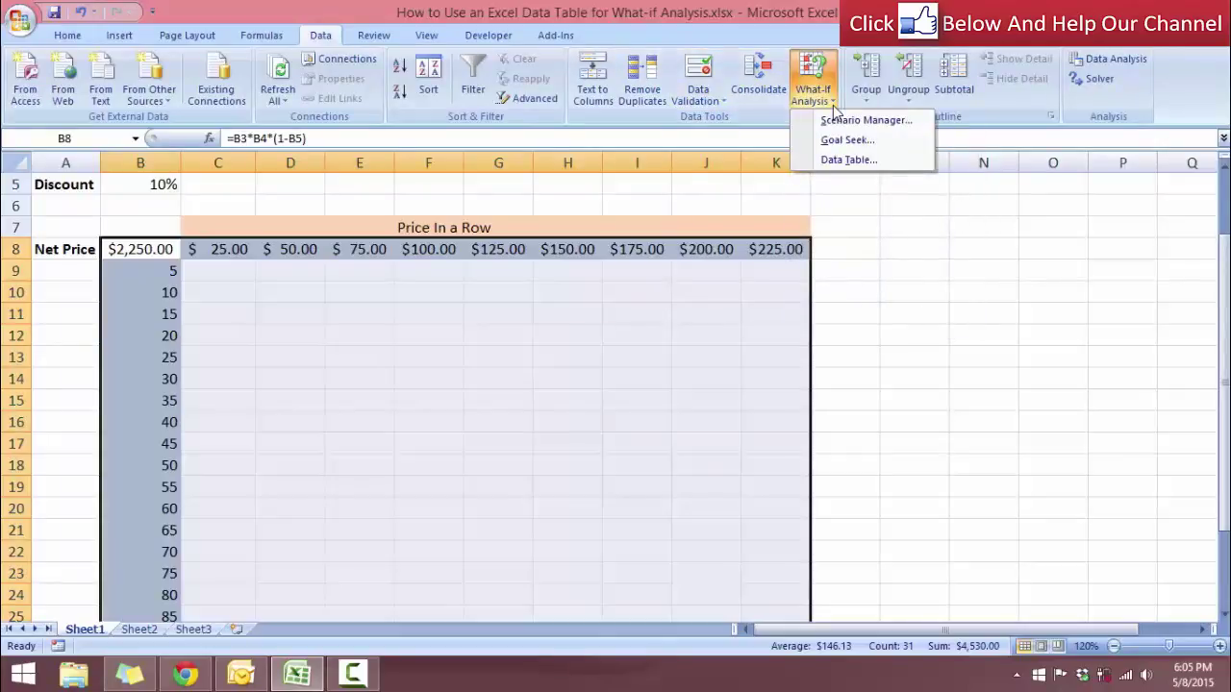
{"action": "left_click", "coordinate": [870, 159]}
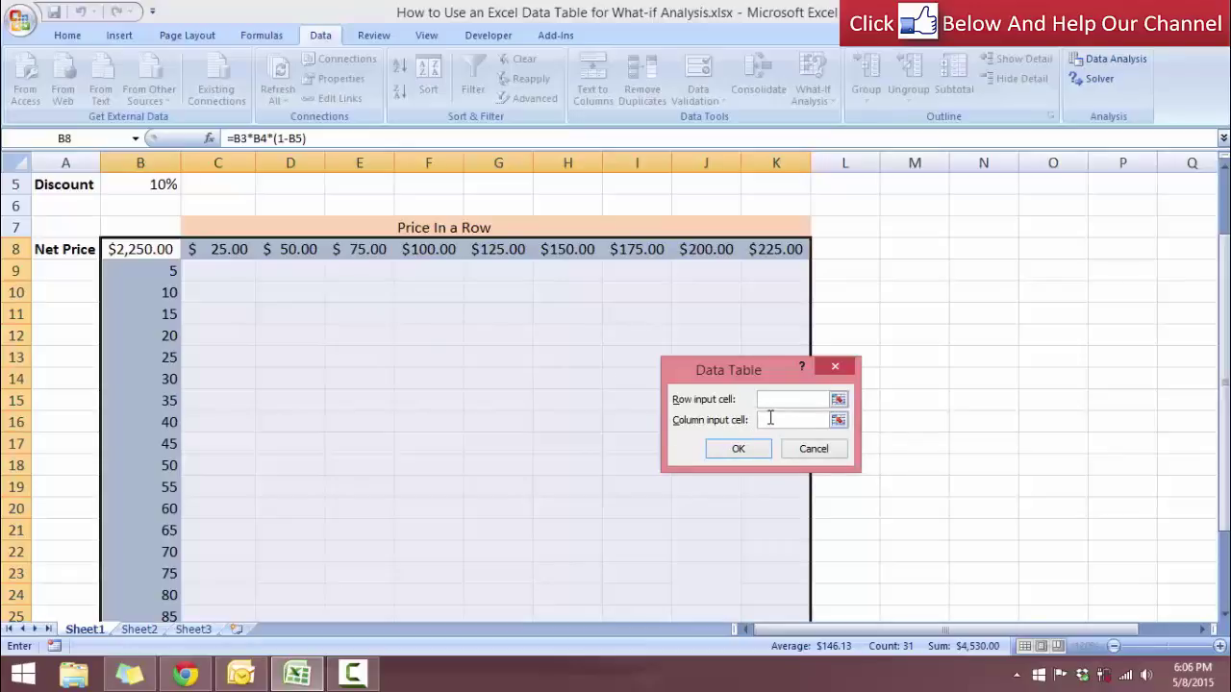
Step: Use B3 as row input and B4 as column input, then confirm to generate net prices
{"action": "left_click_drag", "start_coordinate": [729, 373], "coordinate": [474, 329]}
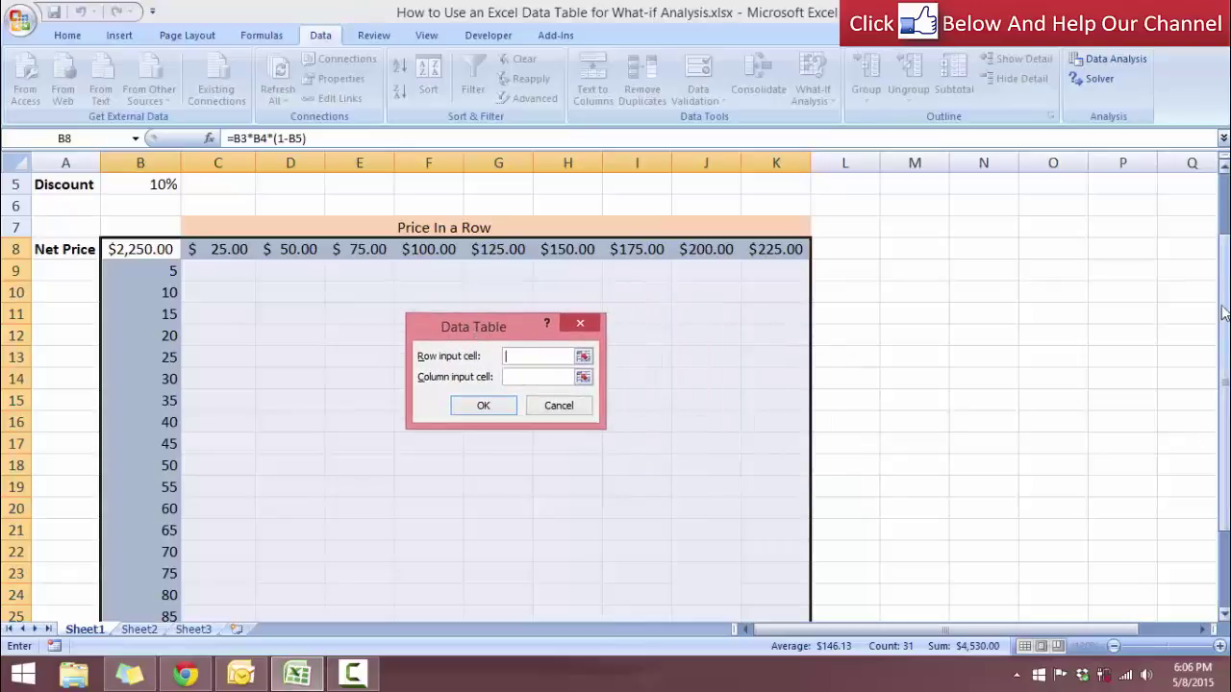
{"action": "left_click_drag", "start_coordinate": [1223, 310], "coordinate": [1223, 238]}
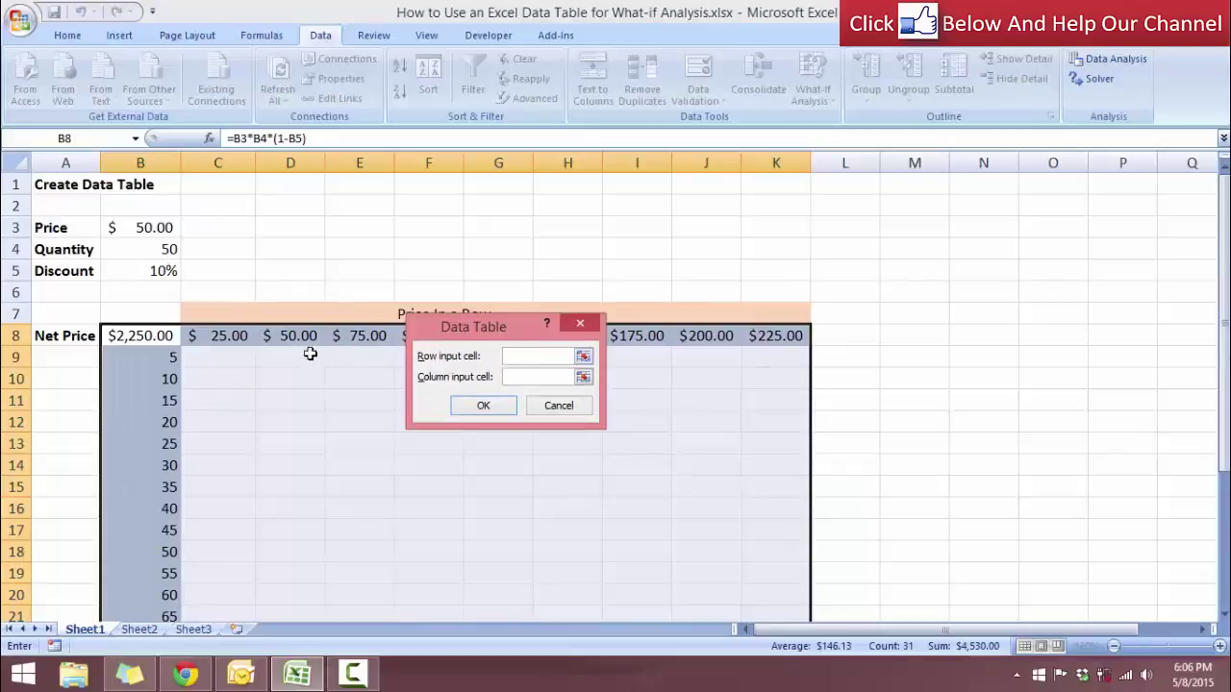
{"action": "left_click_drag", "start_coordinate": [479, 335], "coordinate": [425, 216]}
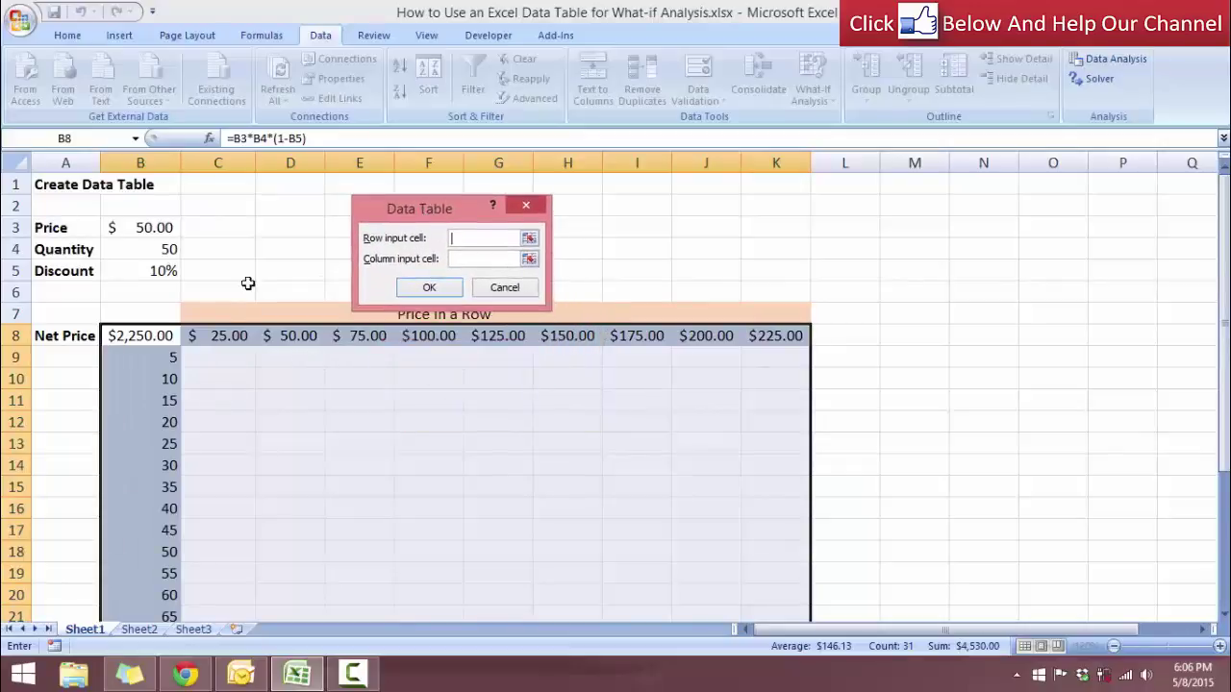
{"action": "left_click", "coordinate": [151, 227]}
{"action": "left_click", "coordinate": [475, 261]}
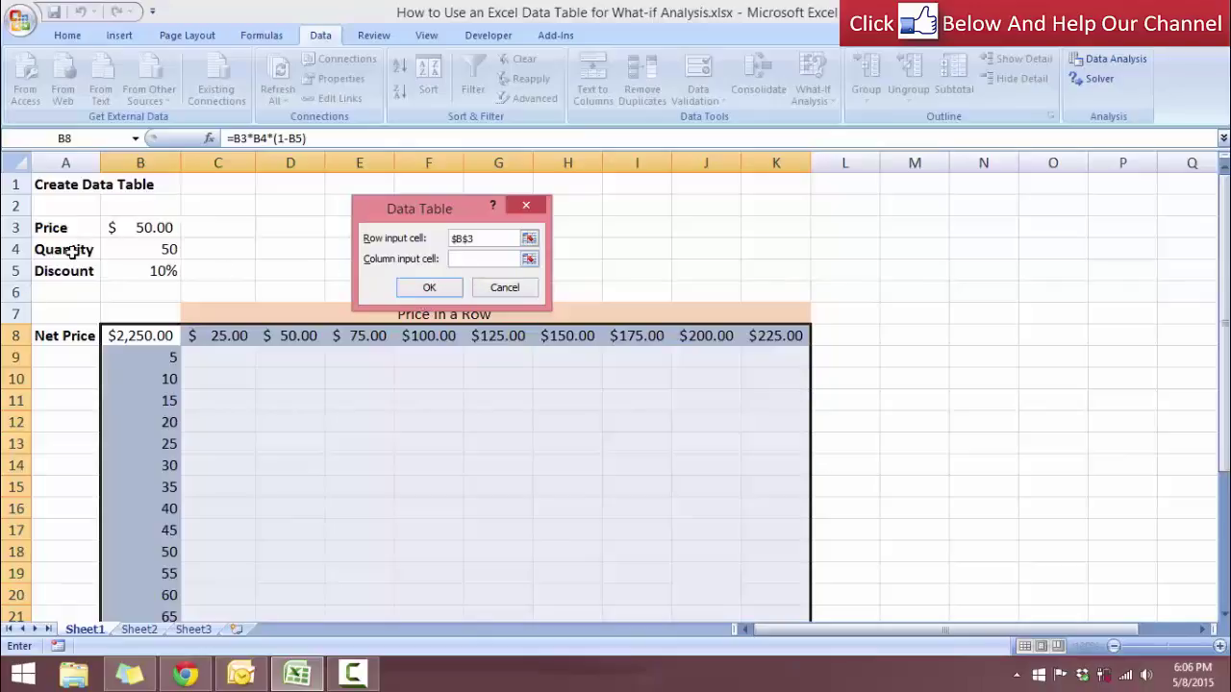
{"action": "left_click", "coordinate": [155, 250]}
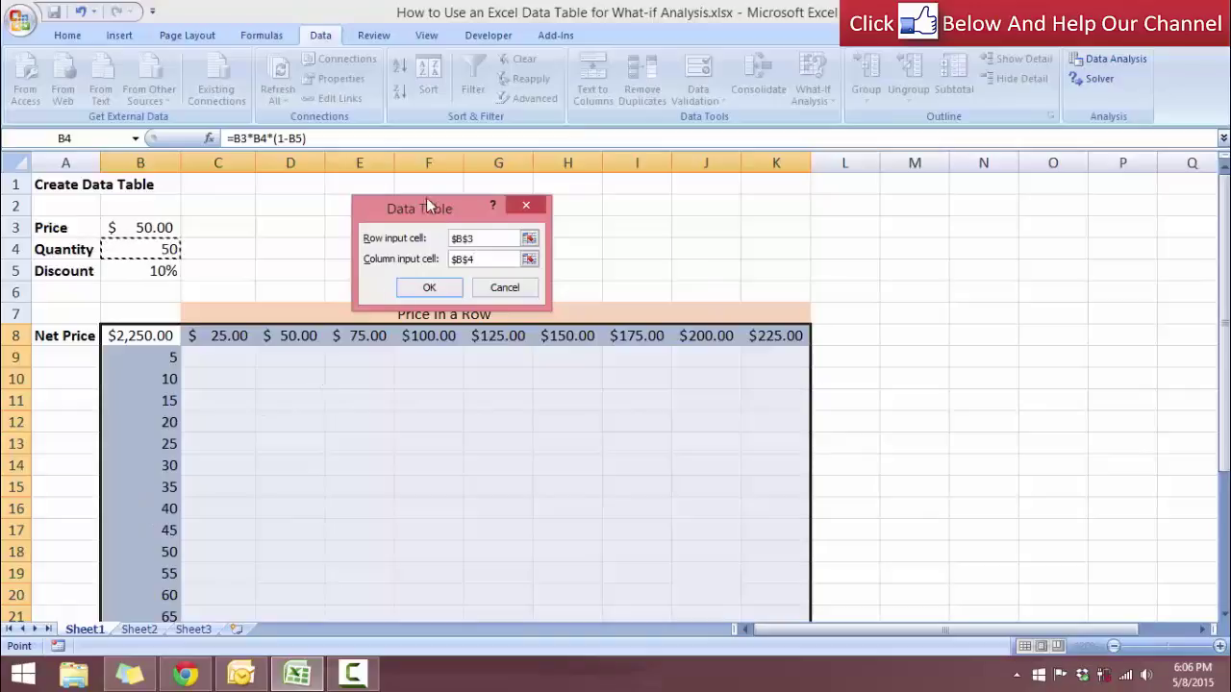
{"action": "left_click_drag", "start_coordinate": [427, 209], "coordinate": [402, 187]}
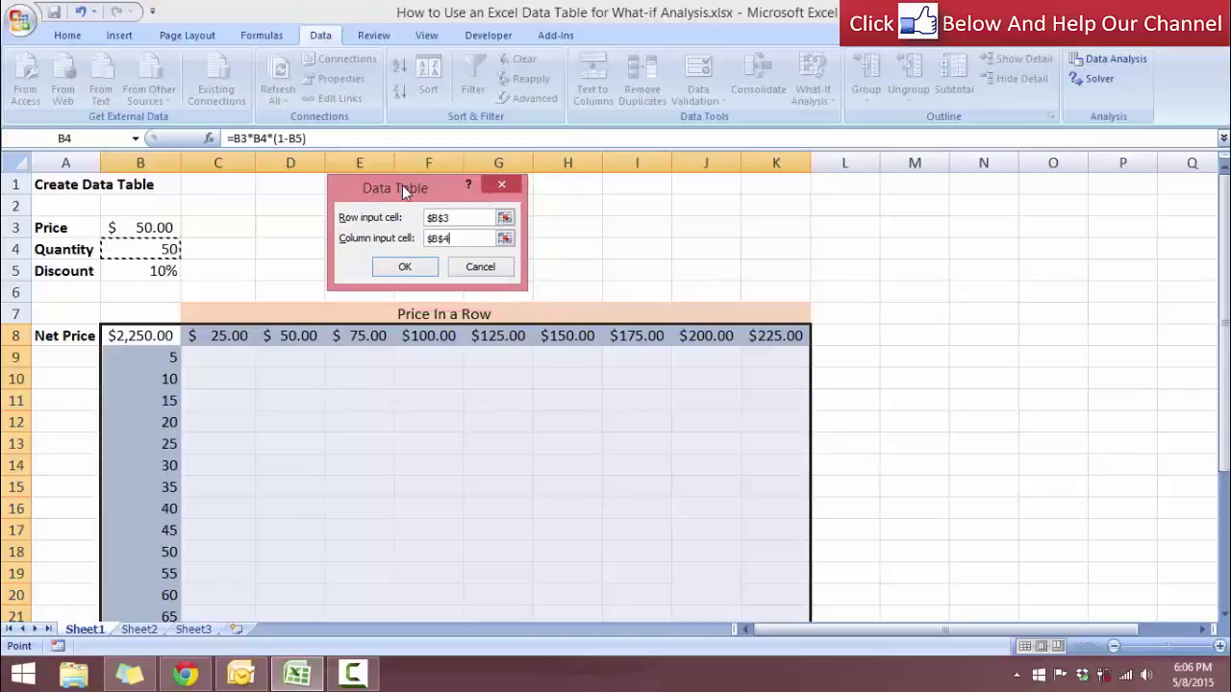
{"action": "left_click", "coordinate": [401, 270]}
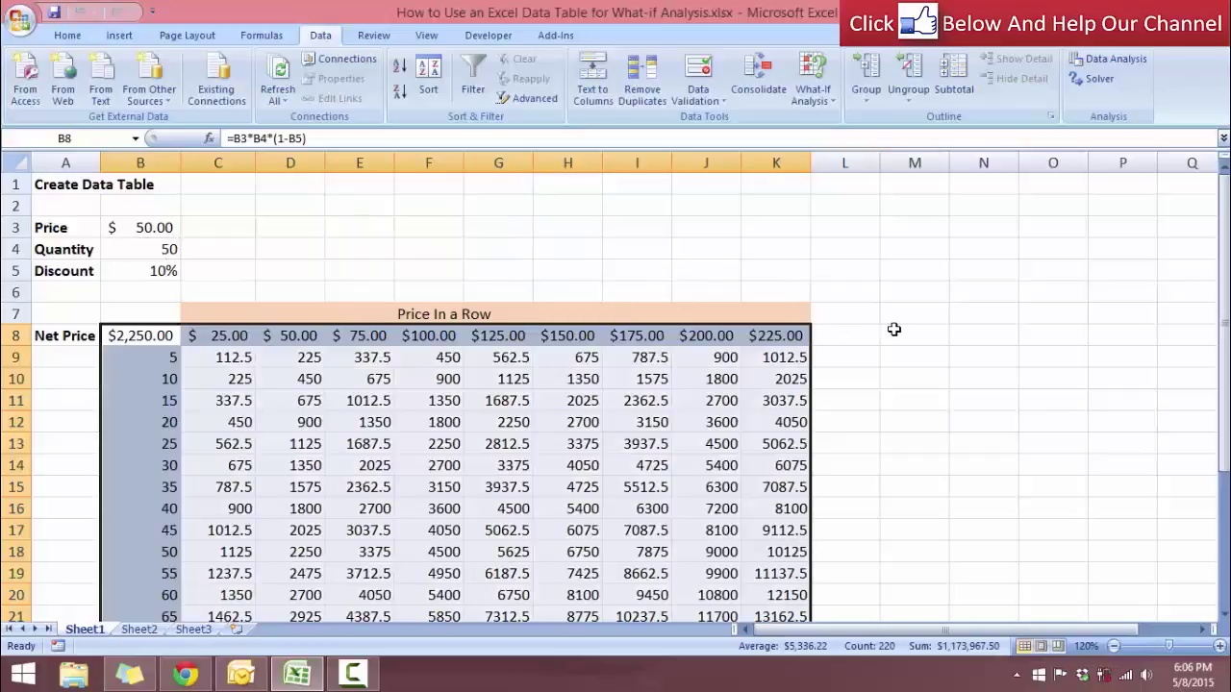
{"action": "scroll", "coordinate": [971, 320], "scroll_direction": "down", "scroll_amount": 2}
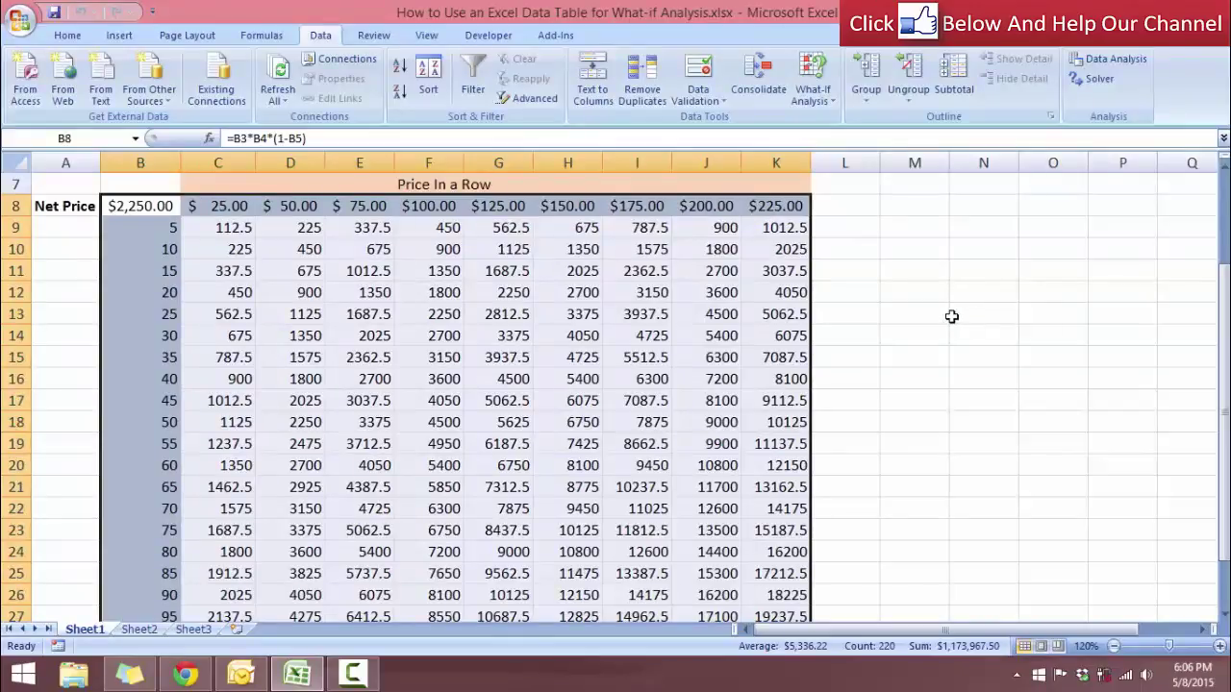
{"action": "scroll", "coordinate": [439, 332], "scroll_direction": "up", "scroll_amount": 1}
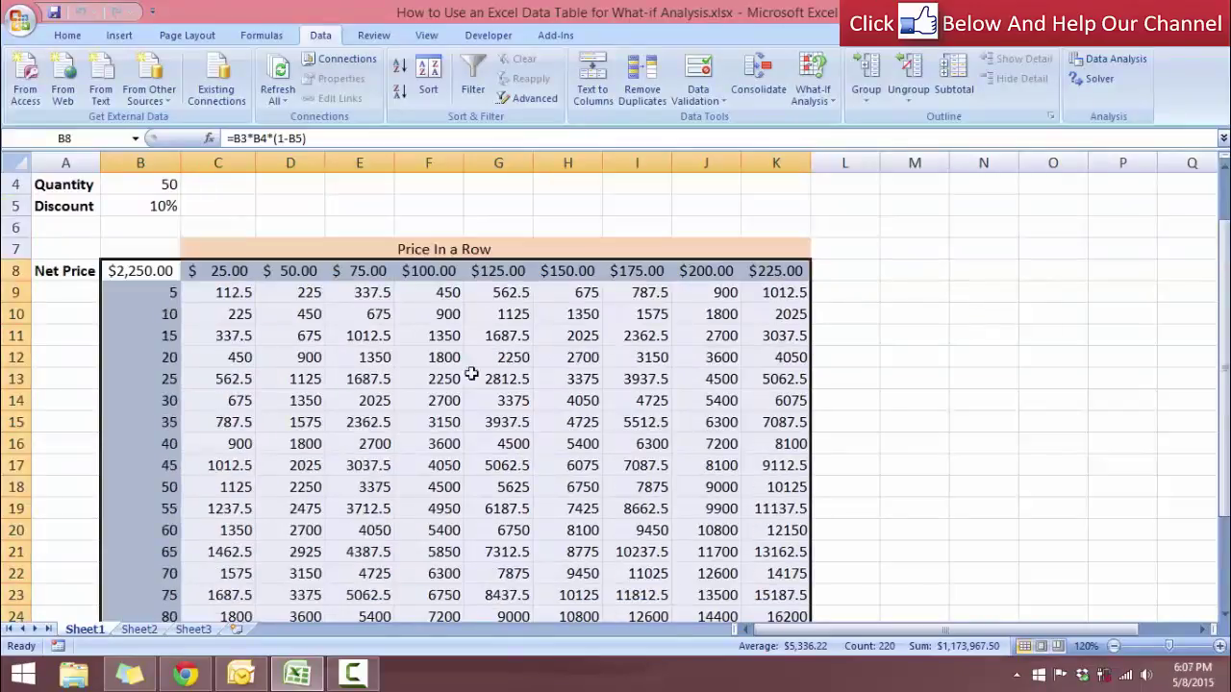
{"action": "double_click", "coordinate": [368, 338]}
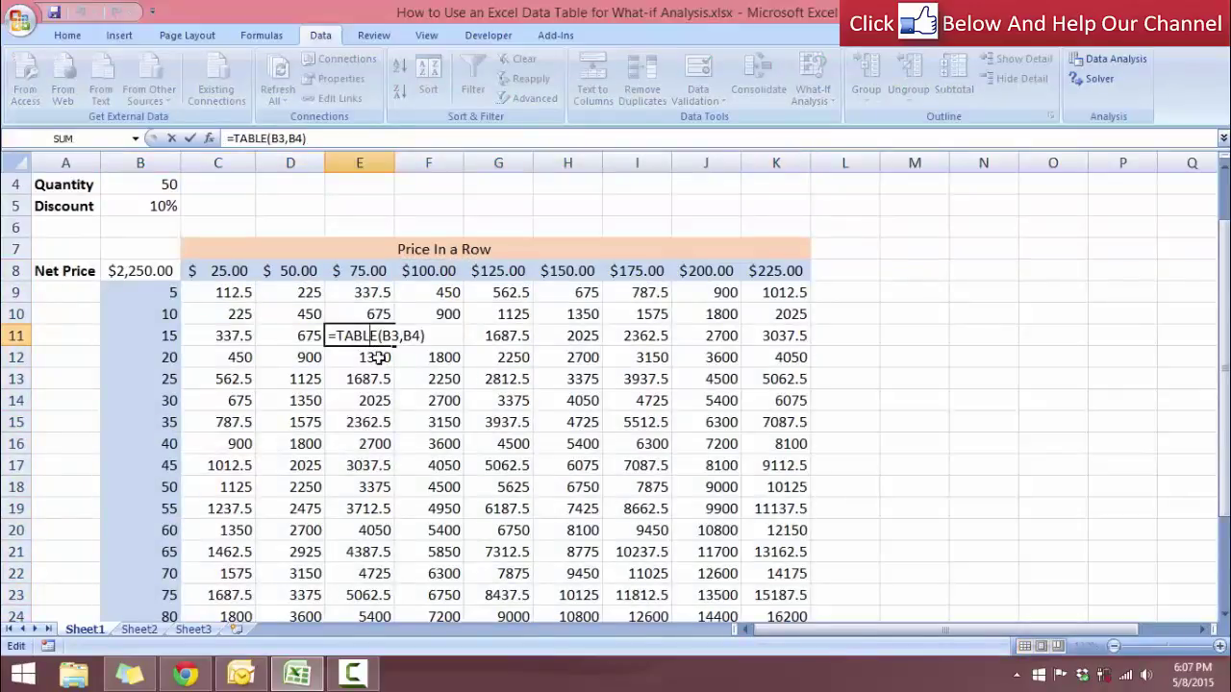
{"action": "key", "text": "Return"}
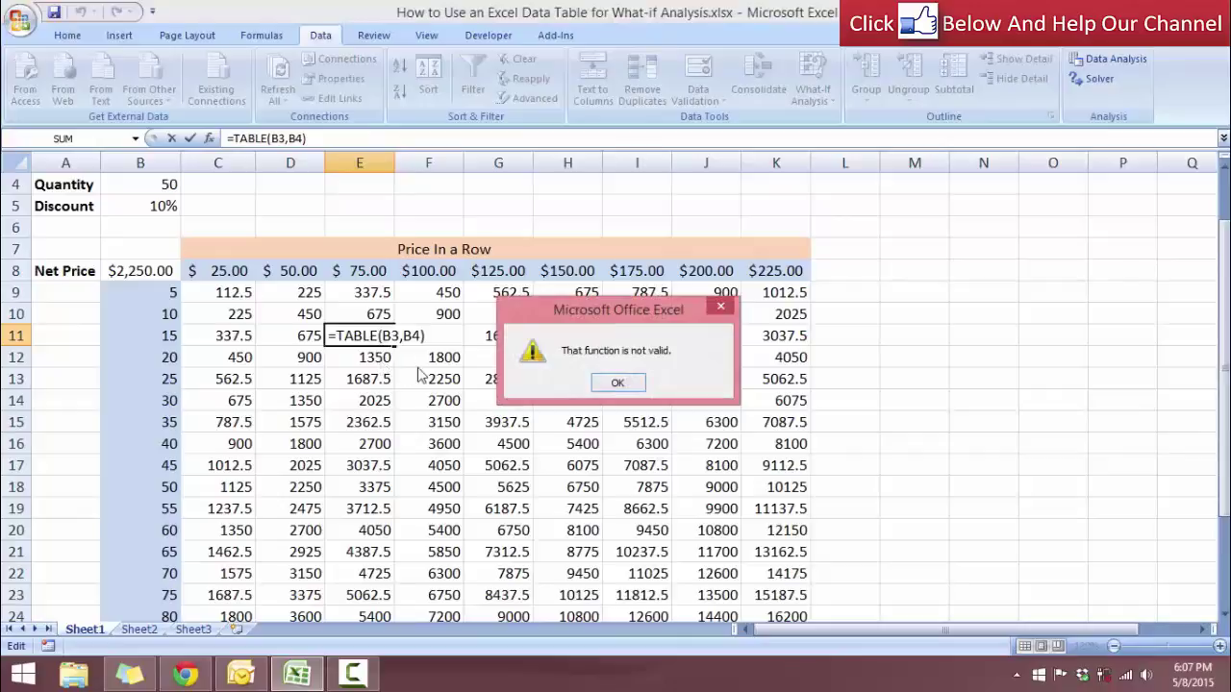
{"action": "left_click", "coordinate": [619, 386]}
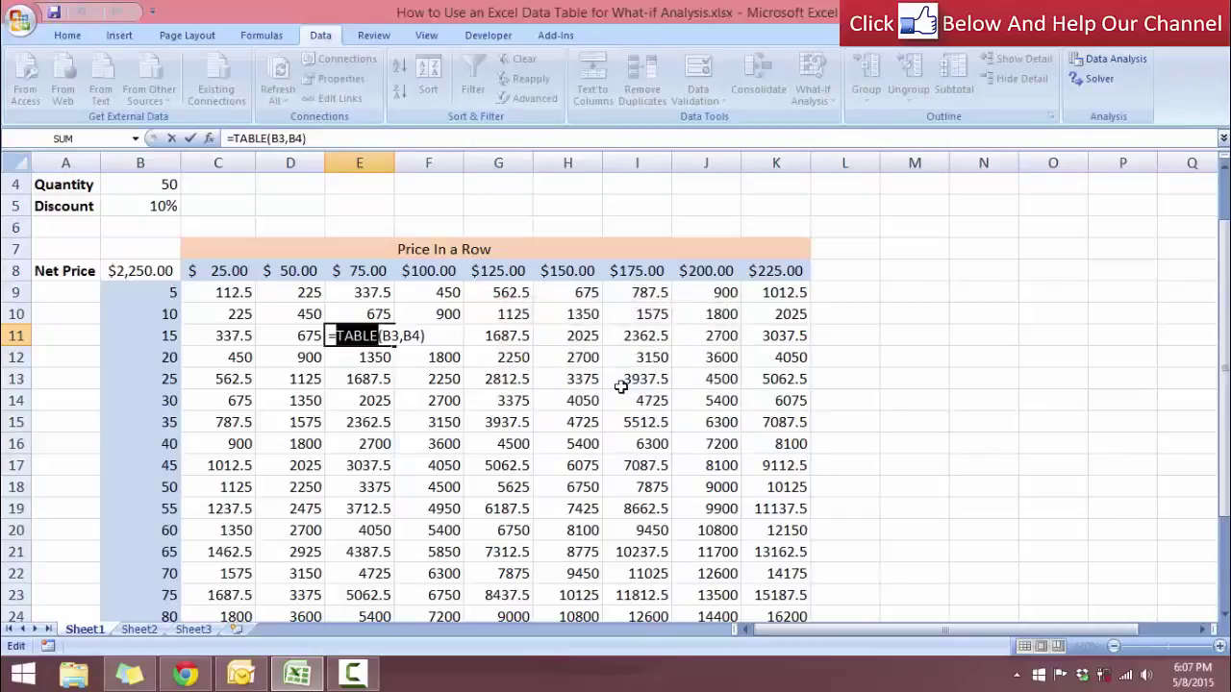
{"action": "key", "text": "Escape"}
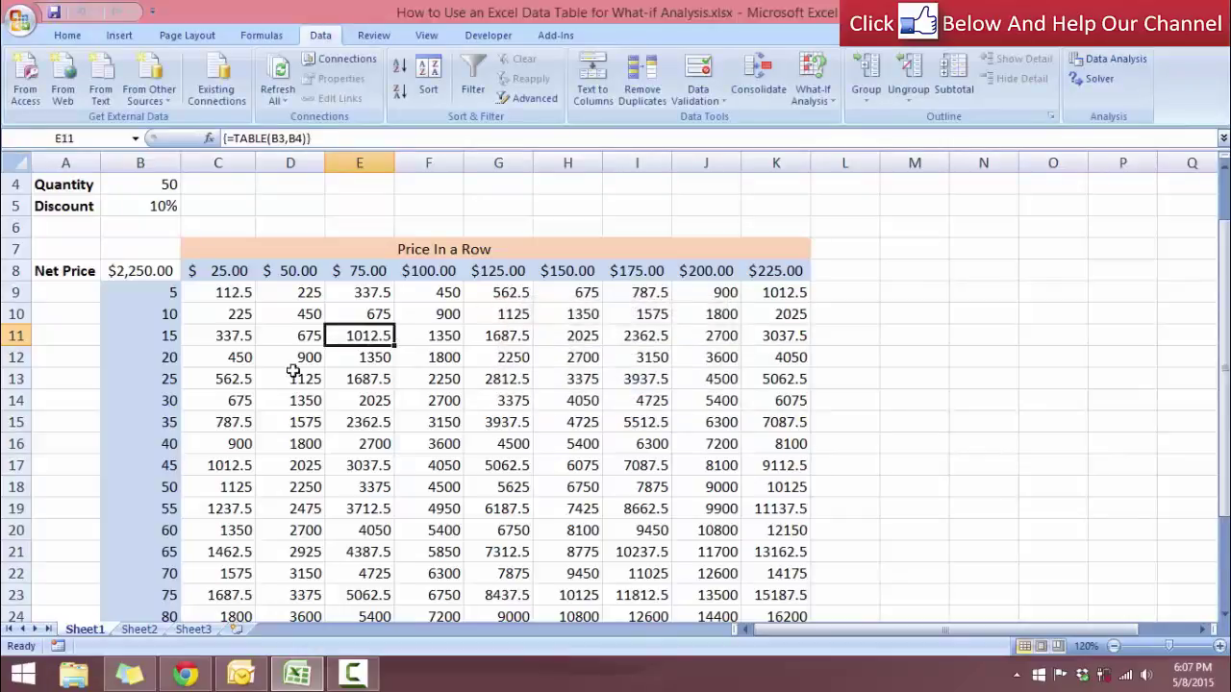
{"action": "scroll", "coordinate": [384, 400], "scroll_direction": "up", "scroll_amount": 1}
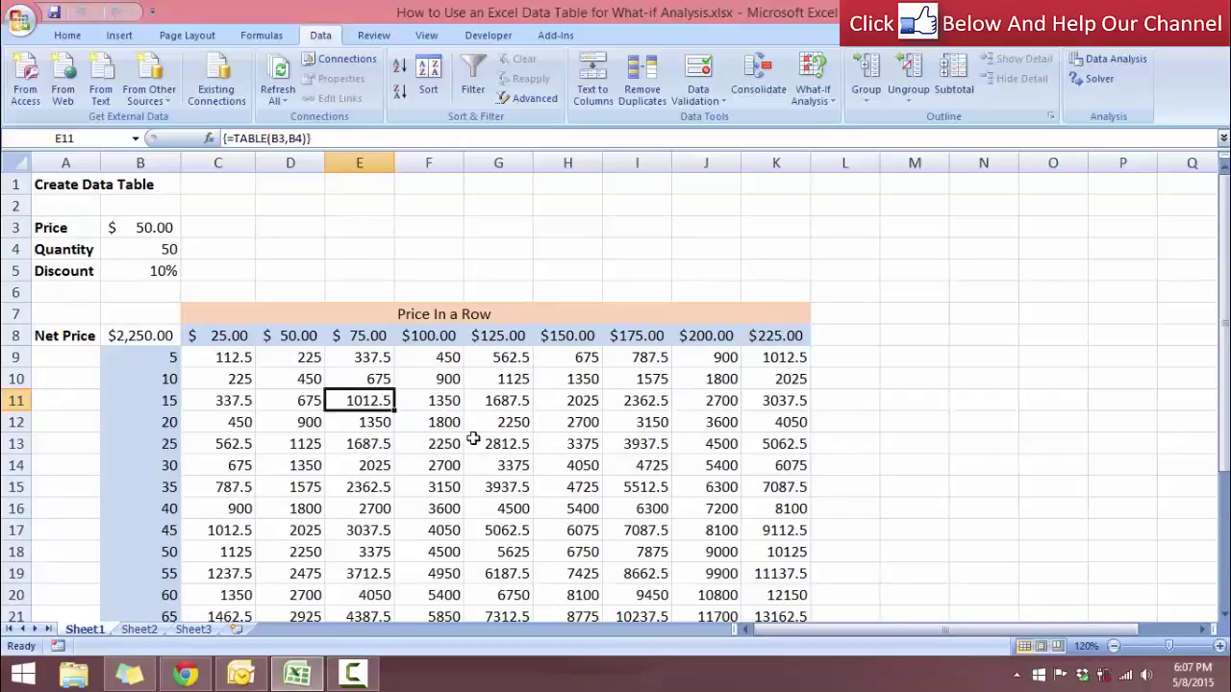
{"action": "scroll", "coordinate": [584, 423], "scroll_direction": "down", "scroll_amount": 1}
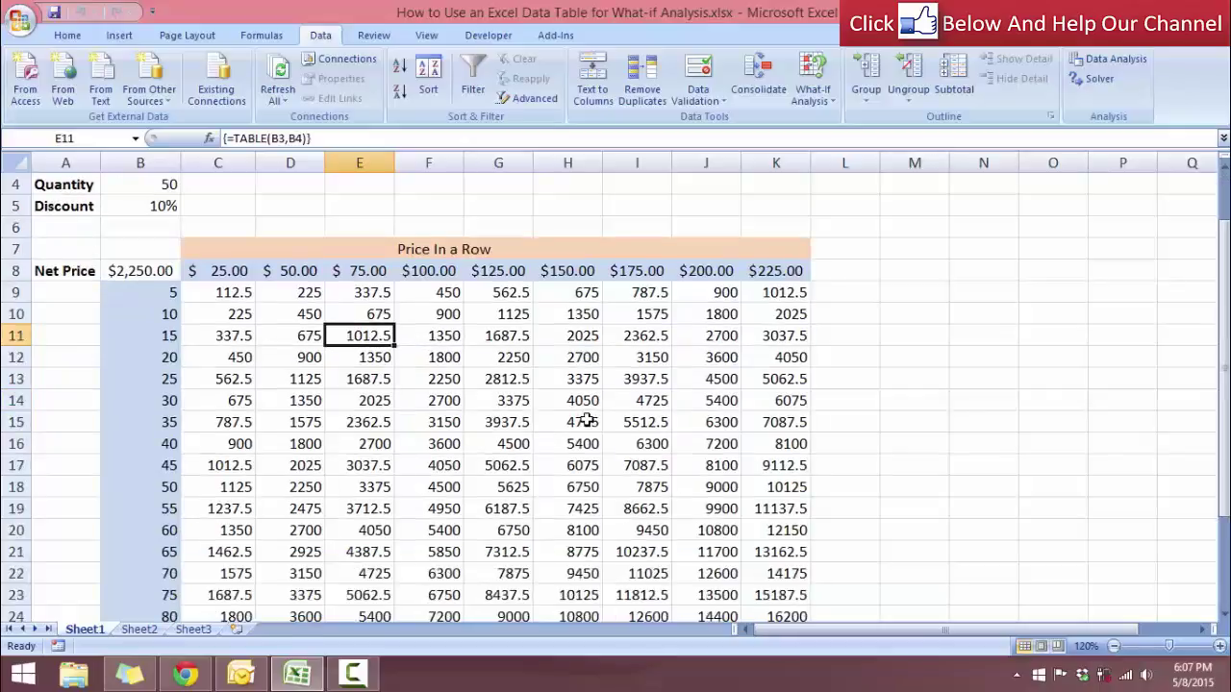
{"action": "scroll", "coordinate": [165, 354], "scroll_direction": "up", "scroll_amount": 1}
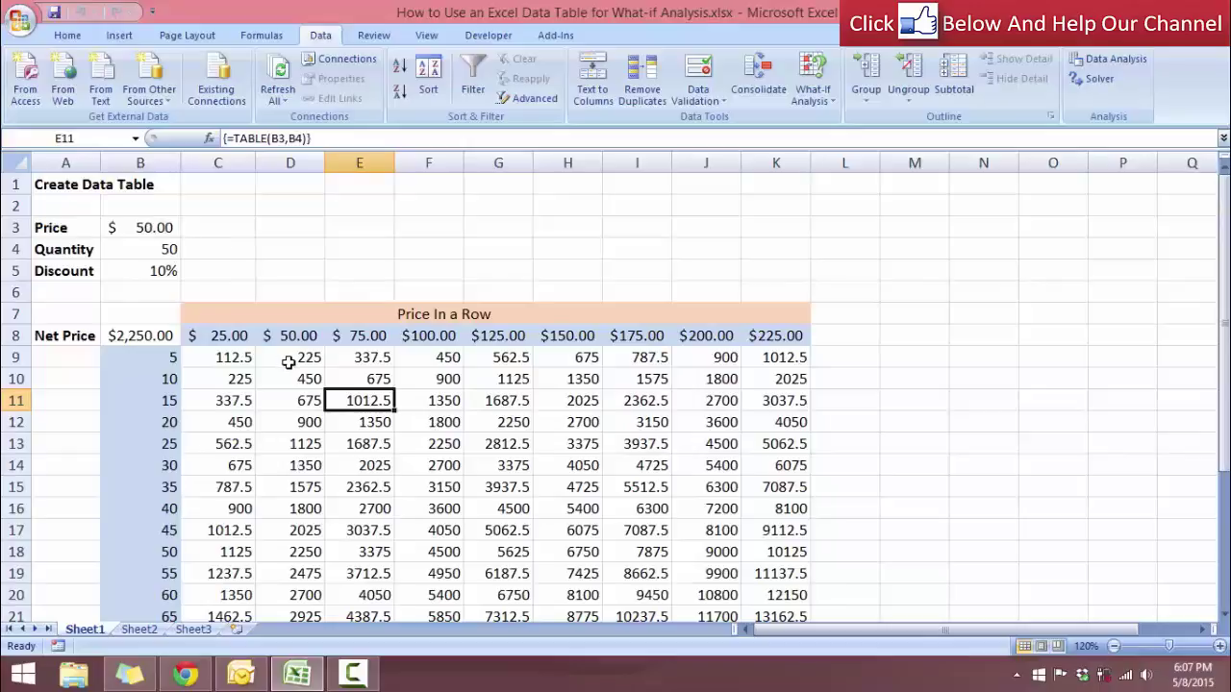
{"action": "left_click", "coordinate": [306, 552]}
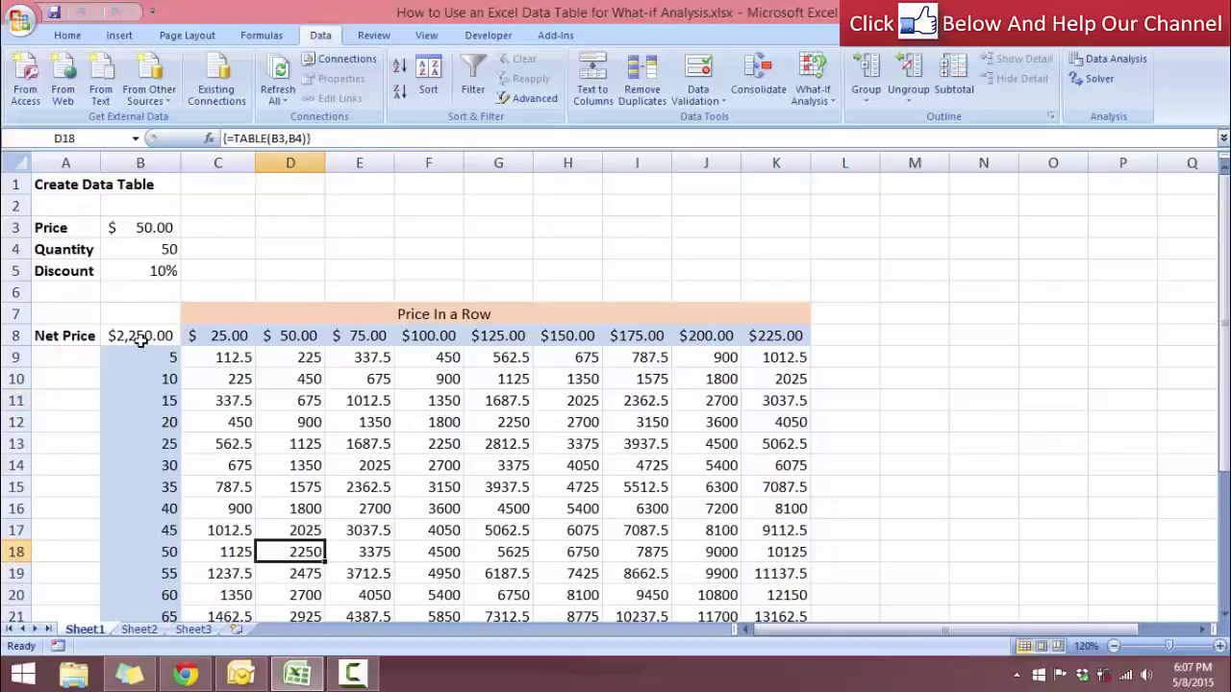
{"action": "scroll", "coordinate": [567, 462], "scroll_direction": "down", "scroll_amount": 1}
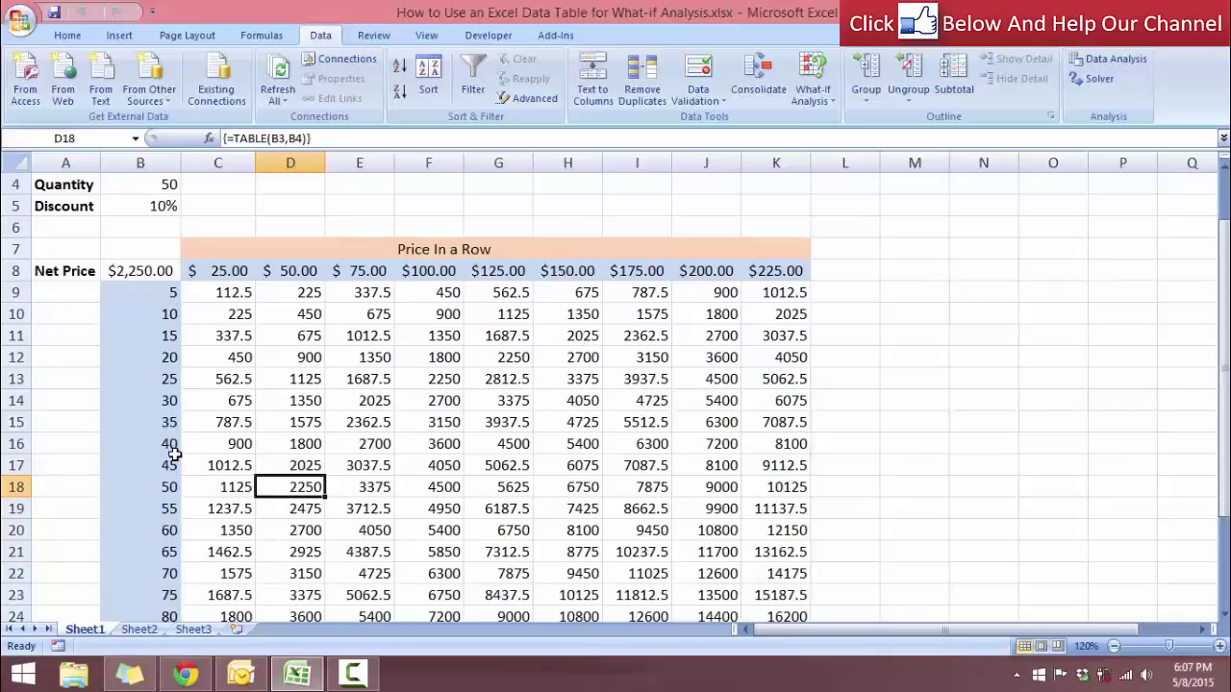
{"action": "left_click", "coordinate": [580, 421]}
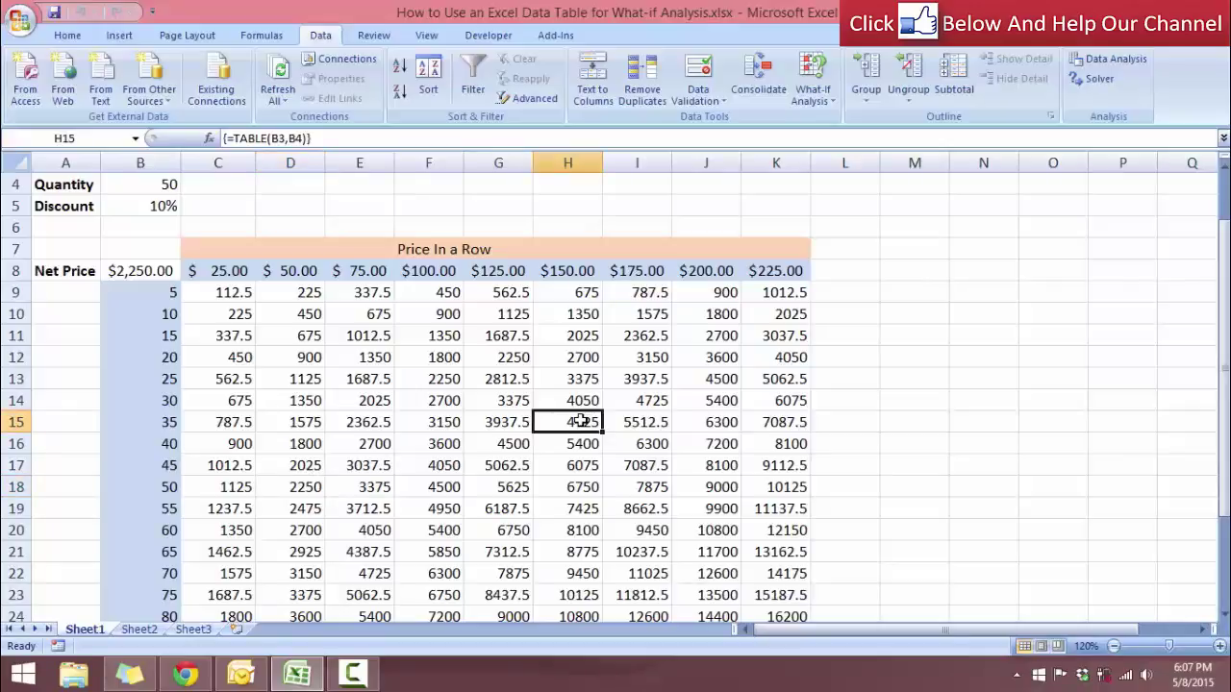
{"action": "double_click", "coordinate": [581, 421]}
{"action": "key", "text": "Return"}
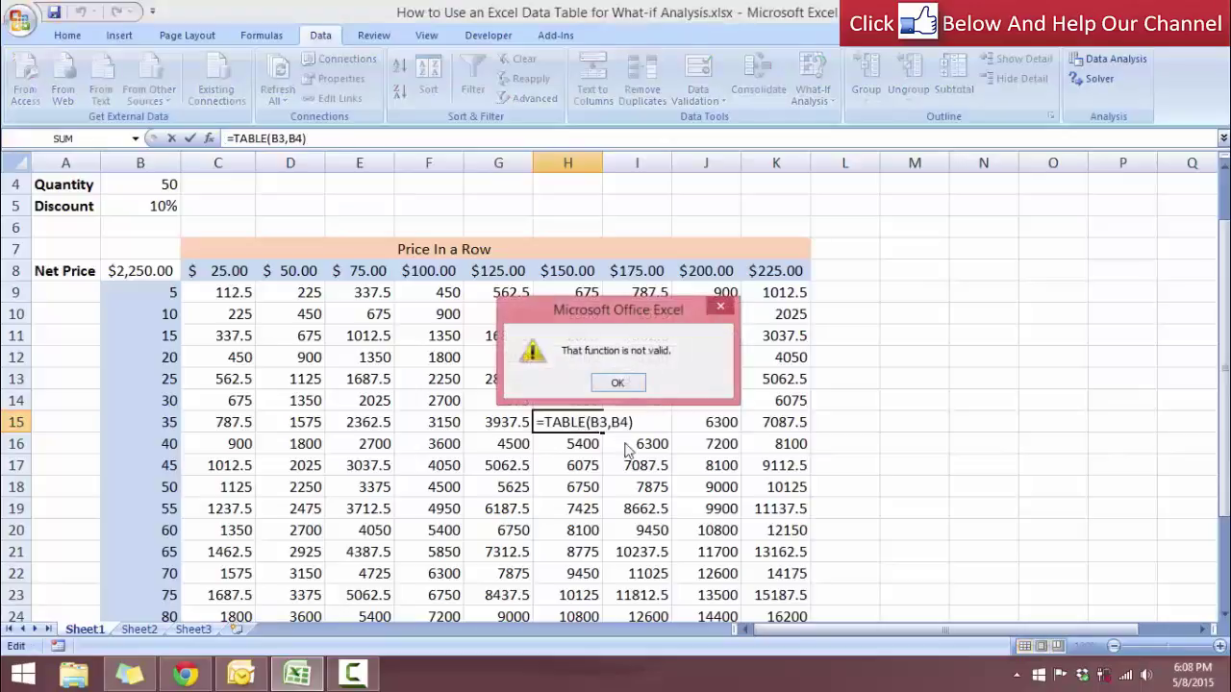
{"action": "left_click", "coordinate": [618, 383]}
{"action": "scroll", "coordinate": [746, 378], "scroll_direction": "down", "scroll_amount": 1}
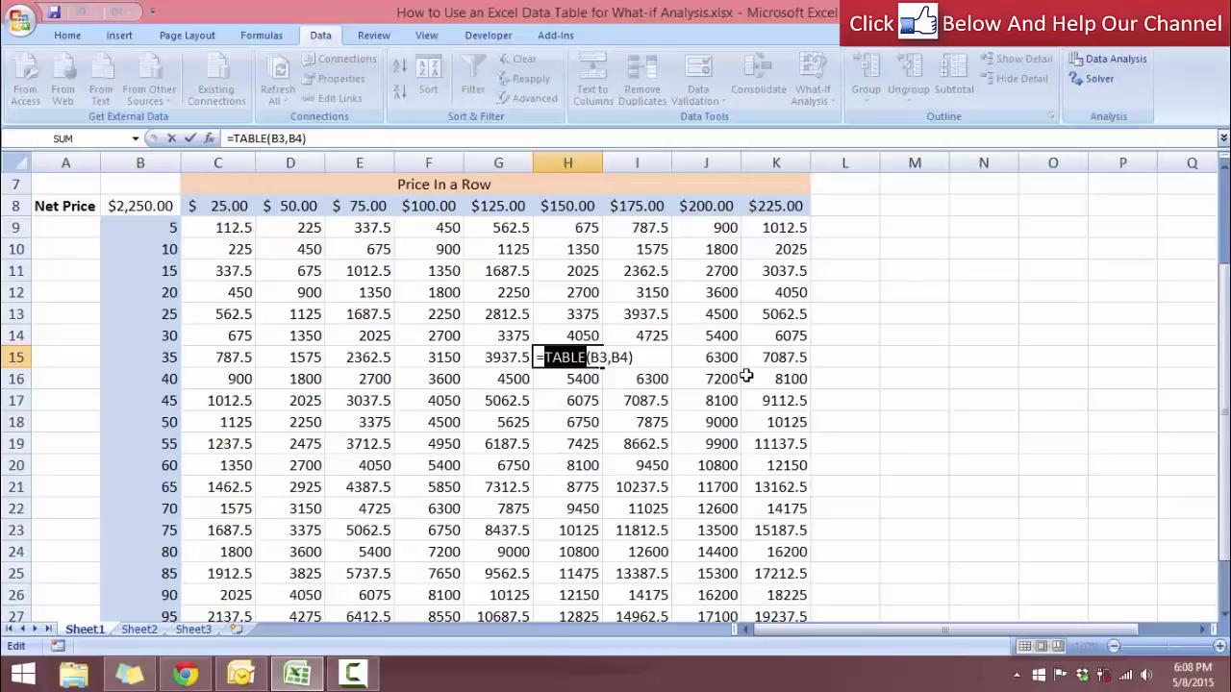
{"action": "left_click", "coordinate": [843, 331]}
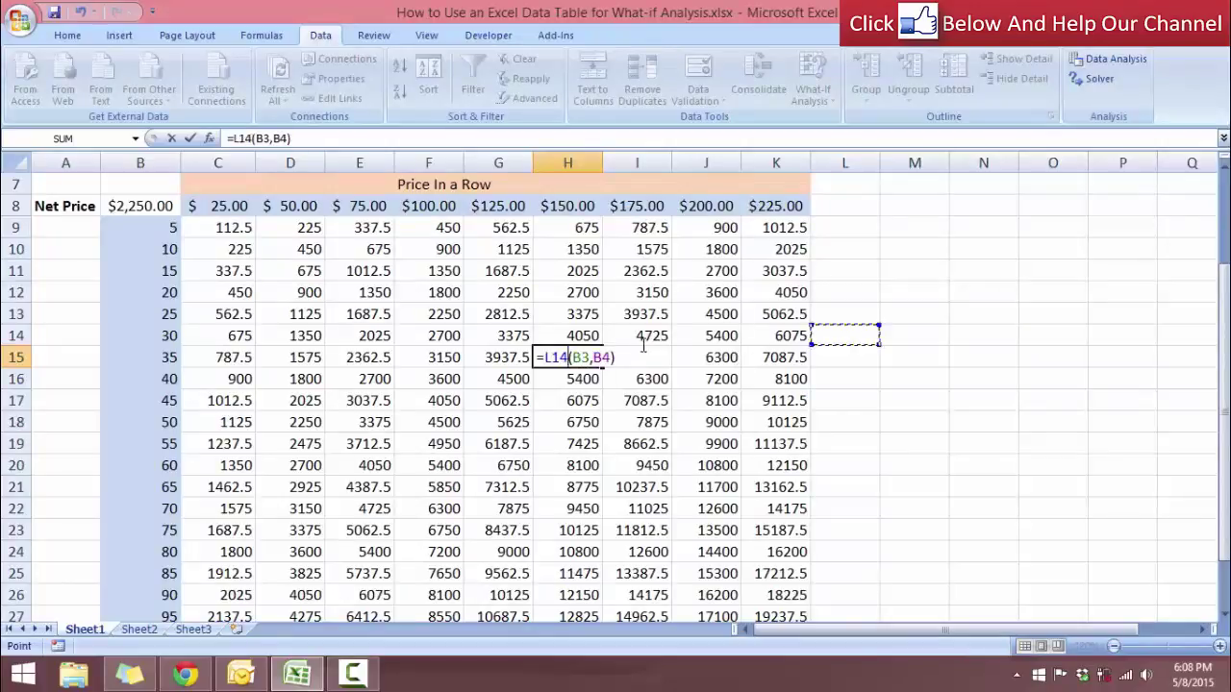
{"action": "key", "text": "Escape"}
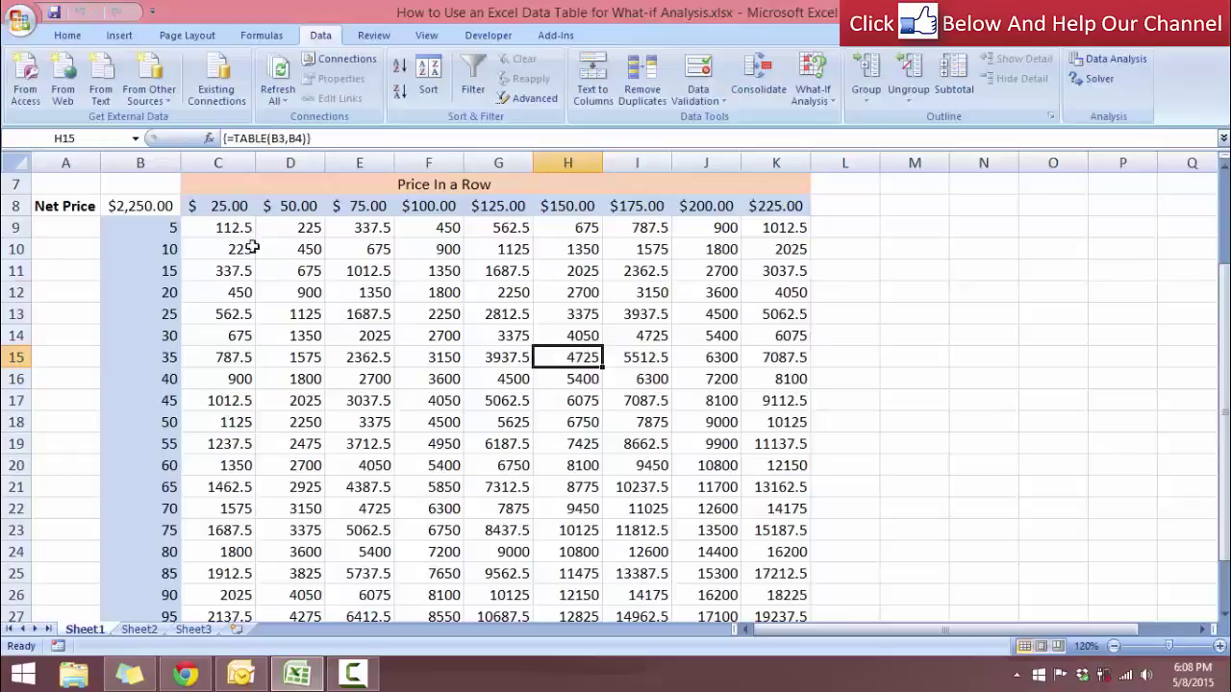
{"action": "left_click_drag", "start_coordinate": [209, 212], "coordinate": [788, 613]}
{"action": "key", "text": "Delete"}
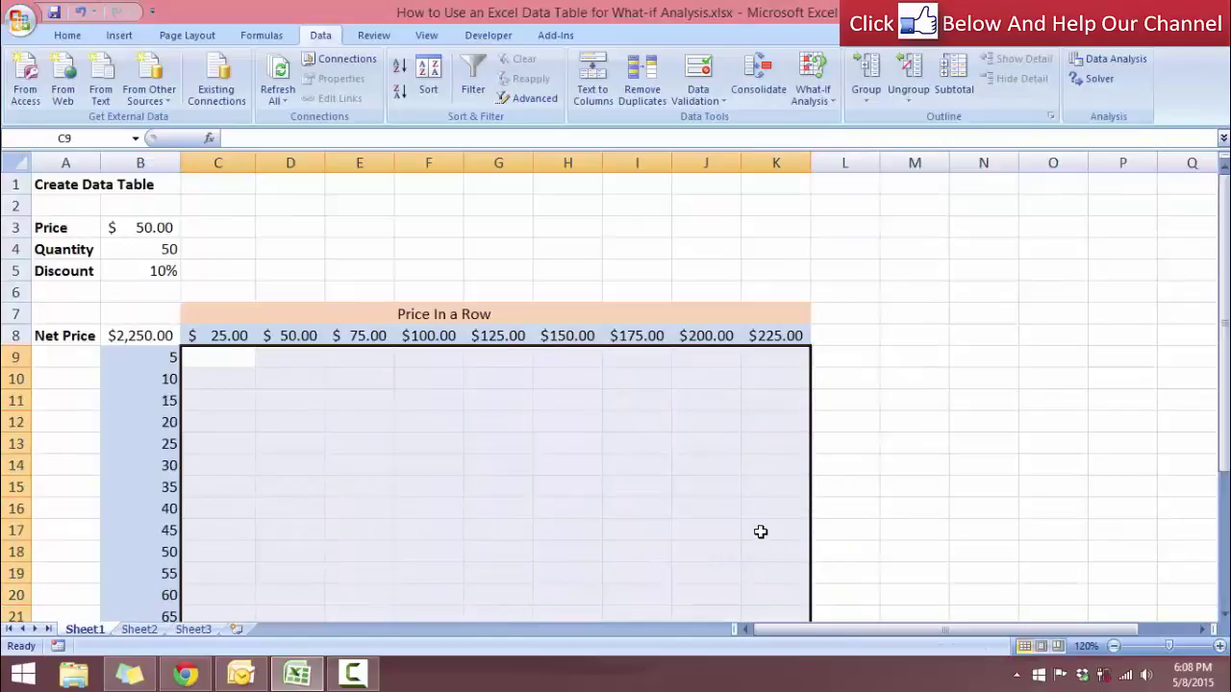
{"action": "key", "text": "ctrl+z"}
{"action": "left_click", "coordinate": [1000, 385]}
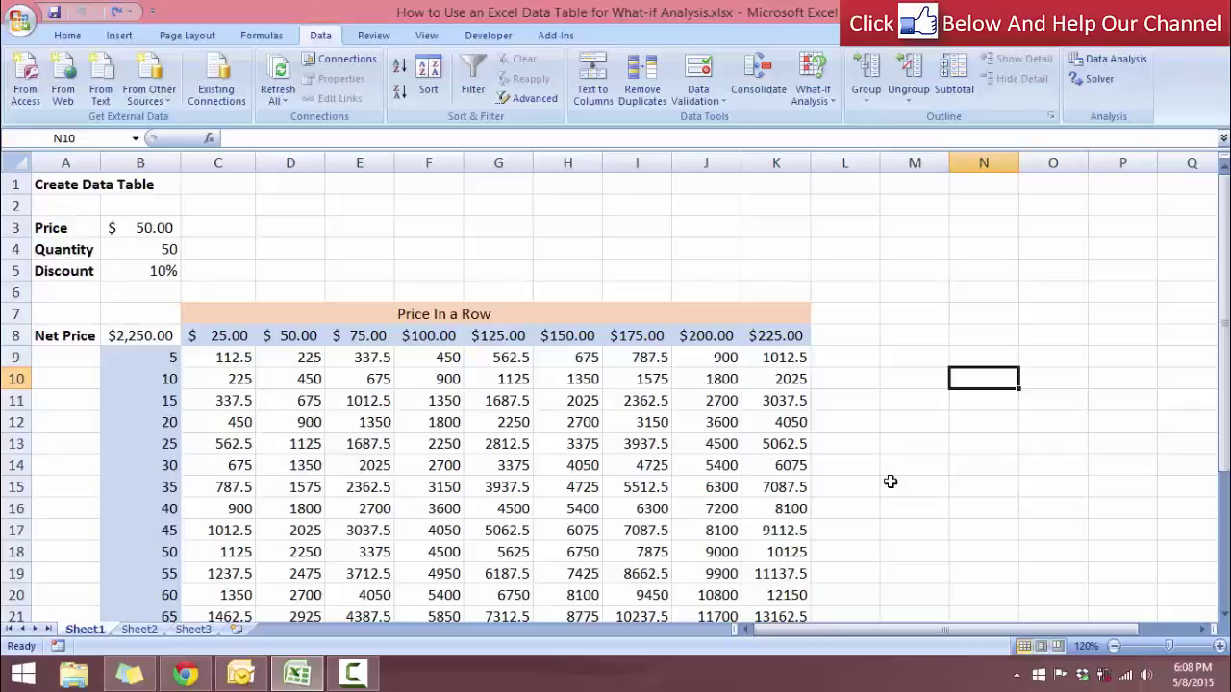
{"action": "left_click", "coordinate": [135, 336]}
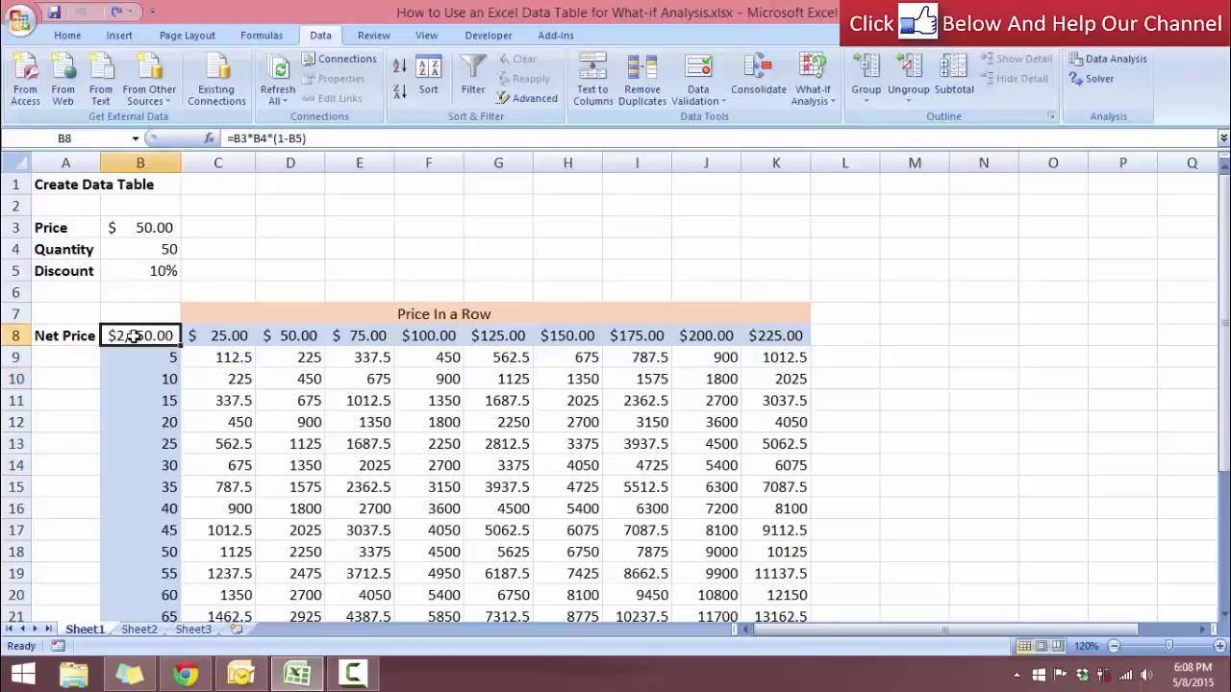
{"action": "left_click", "coordinate": [860, 373]}
{"action": "scroll", "coordinate": [861, 373], "scroll_direction": "down", "scroll_amount": 1}
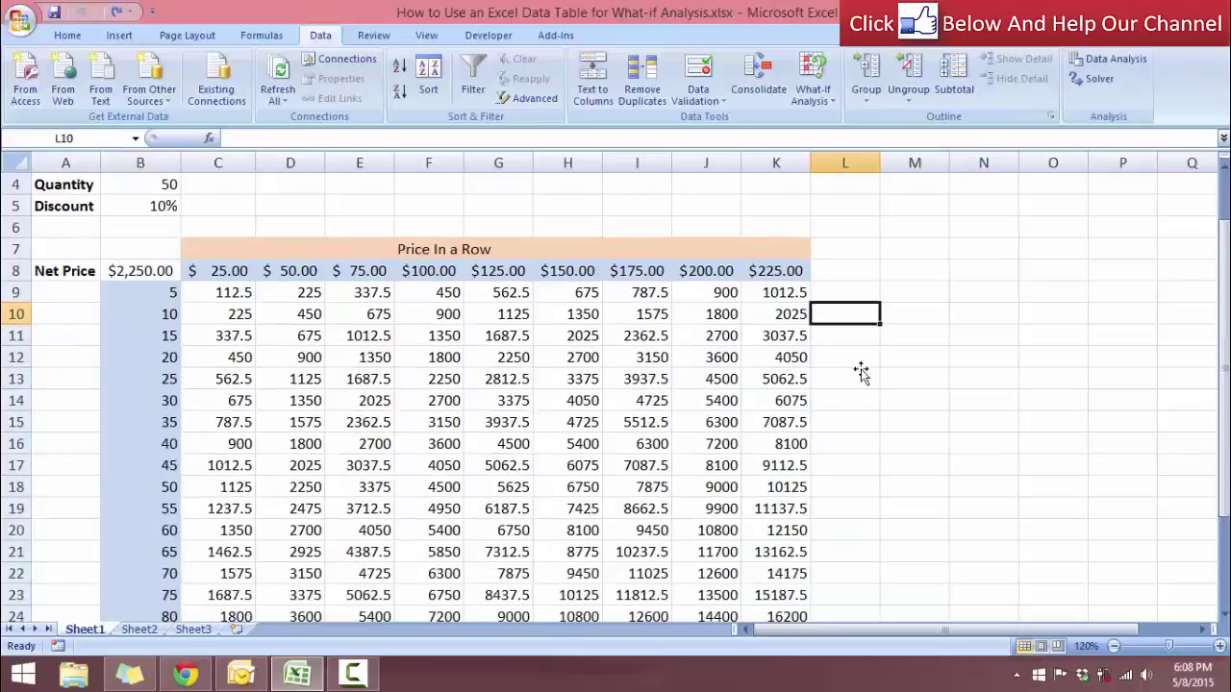